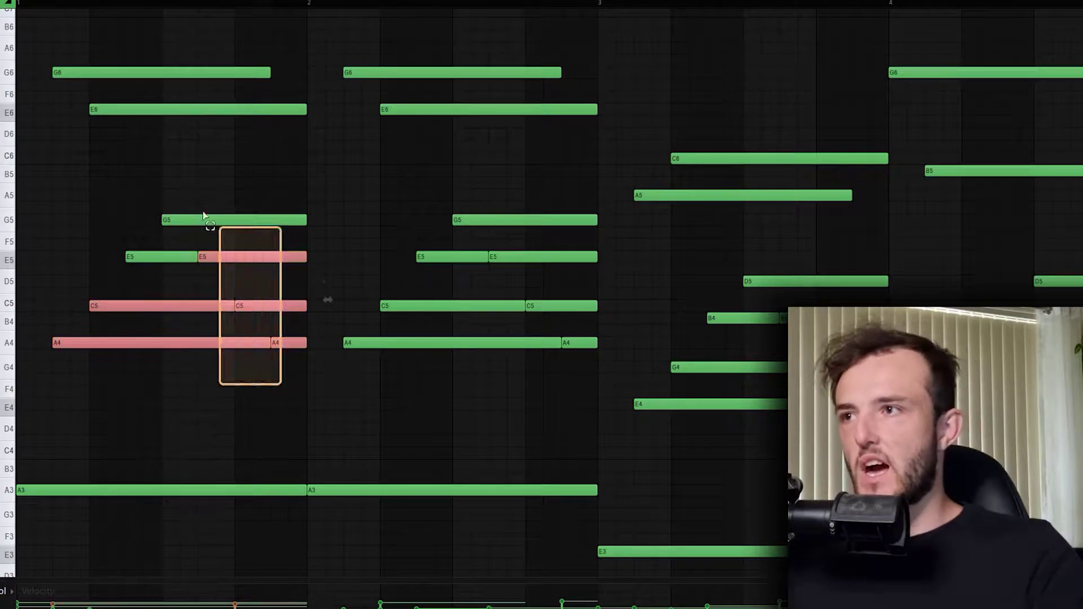
Undo the last two edits and examine the first bar's chord notes together with the A3 and A2 root notes beneath them
key("ctrl+z")
key("ctrl+z")
left_click_drag(74, 341, 129, 578)
left_click(85, 387)
scroll(83, 401, "down", 3)
left_click_drag(76, 409, 75, 546)
scroll(76, 548, "up", 4)
left_click(95, 490, "ctrl")
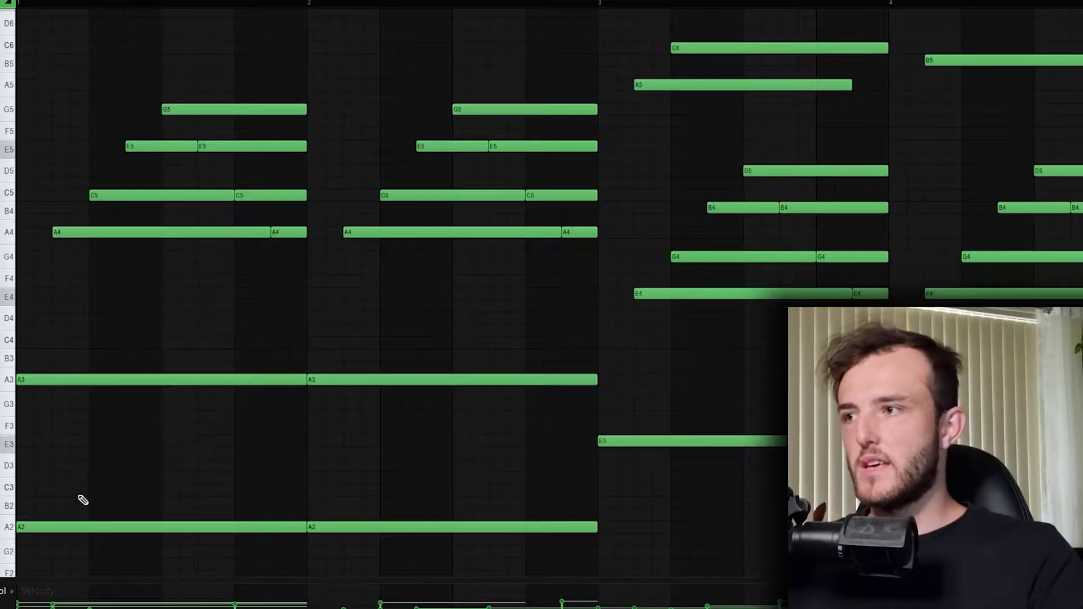
Set the piano roll's snap to 1/4 beat
left_click(2, 126)
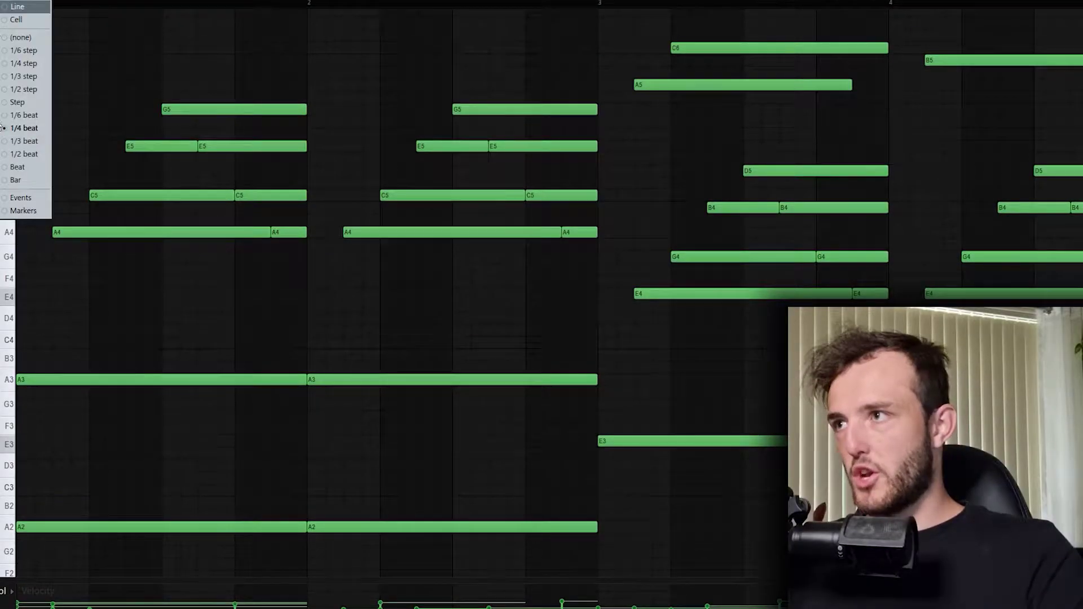
left_click(32, 128)
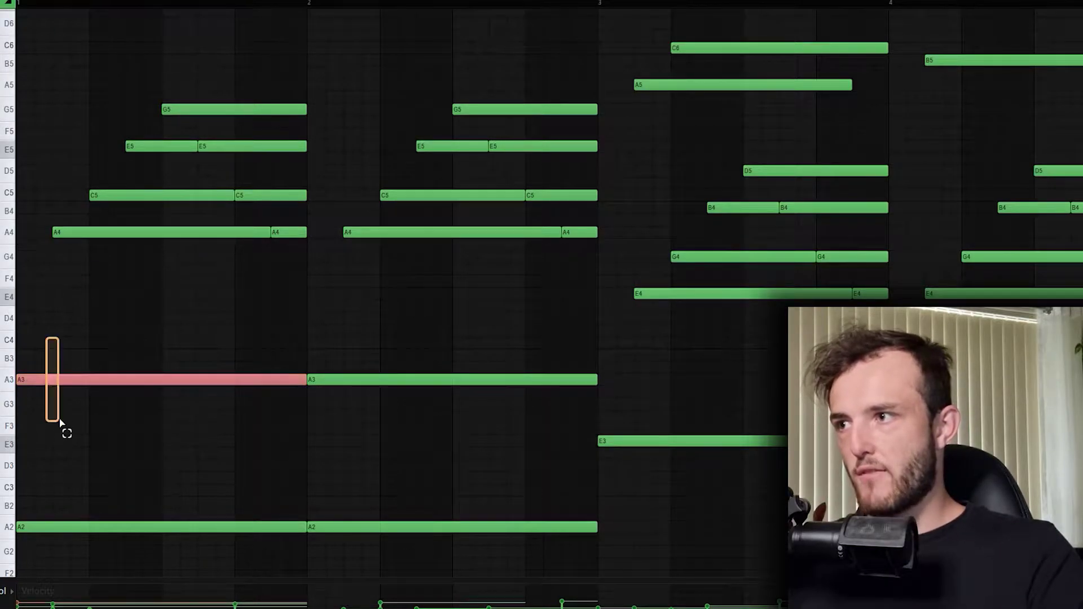
Highlight the A3 root note in the first bar and compare it with the staggered A4, C5, E5 and G5 notes
scroll(360, 406, "up", 2)
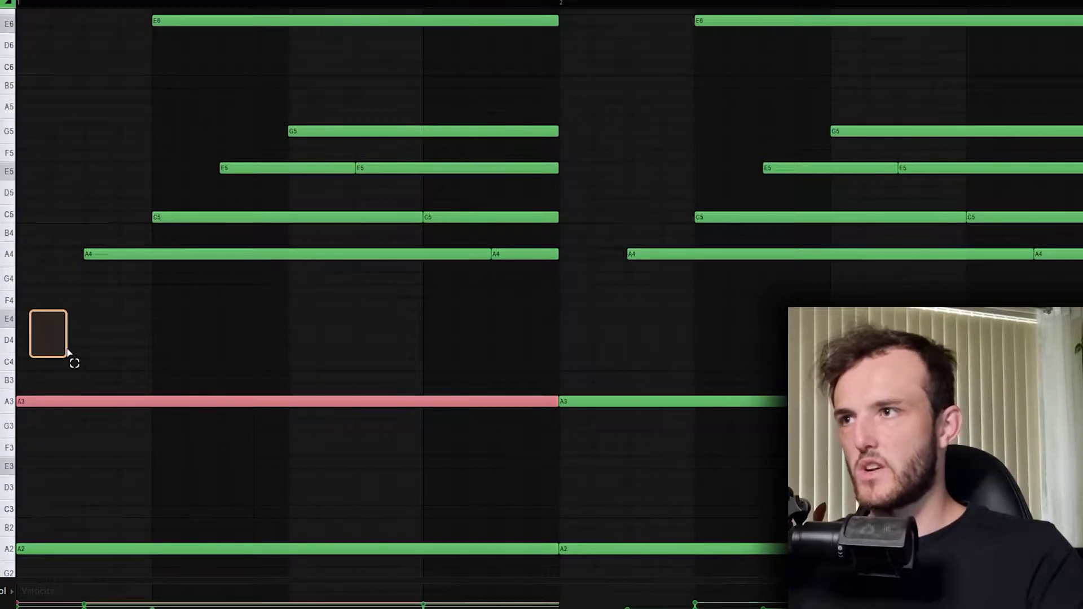
left_click_drag(67, 352, 68, 352)
scroll(40, 229, "down", 2)
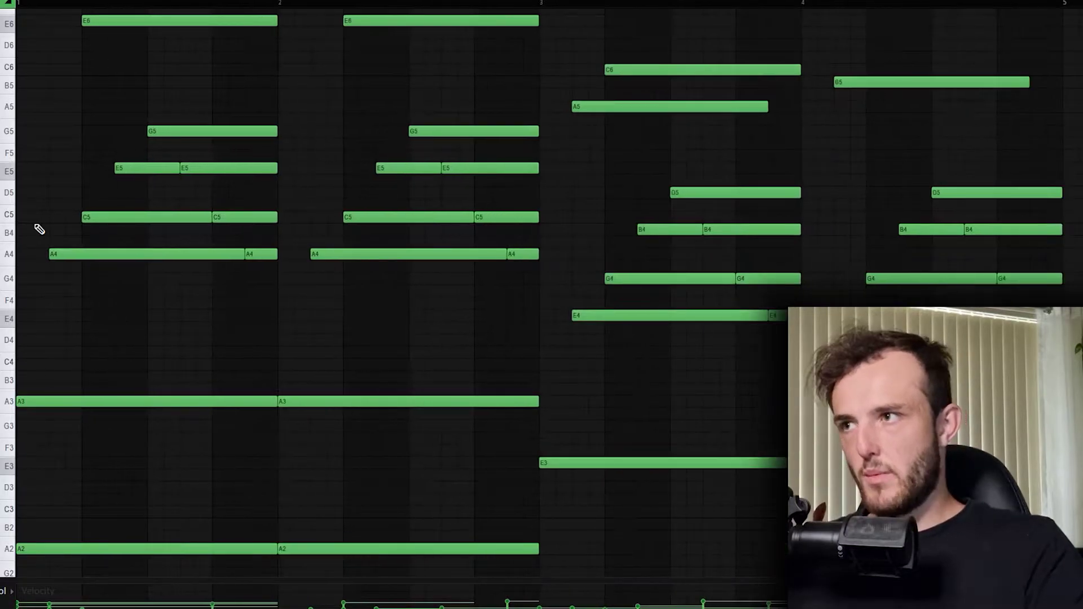
left_click_drag(40, 234, 164, 203)
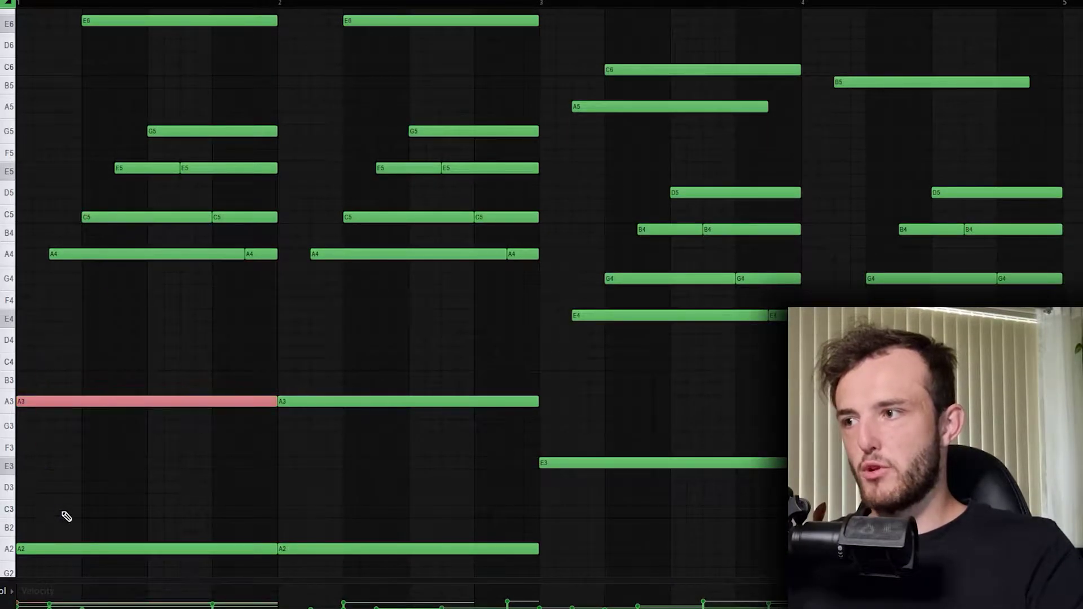
scroll(76, 510, "up", 4)
scroll(87, 508, "down", 5)
left_click(80, 518, "ctrl+shift")
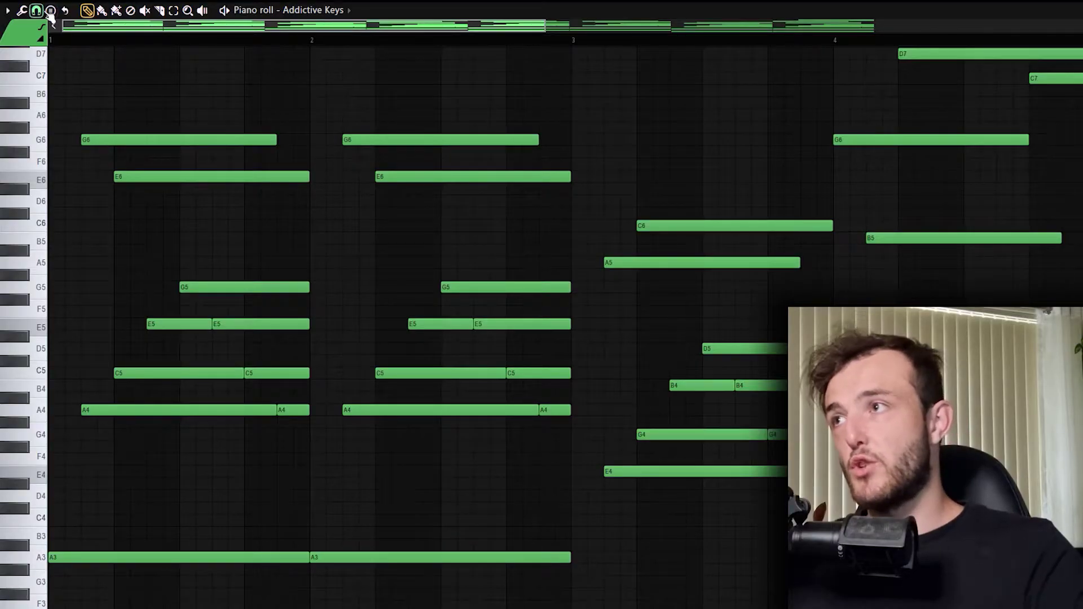
Stamp an m7 chord into the first bar and move it toward the start of the bar
left_click(52, 12)
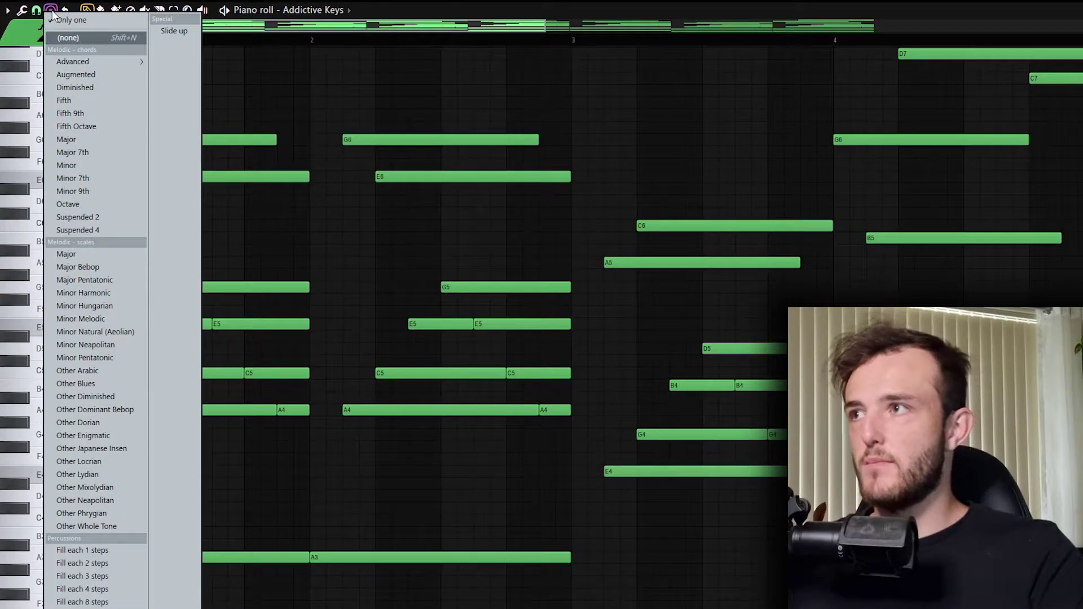
mouse_move(137, 60)
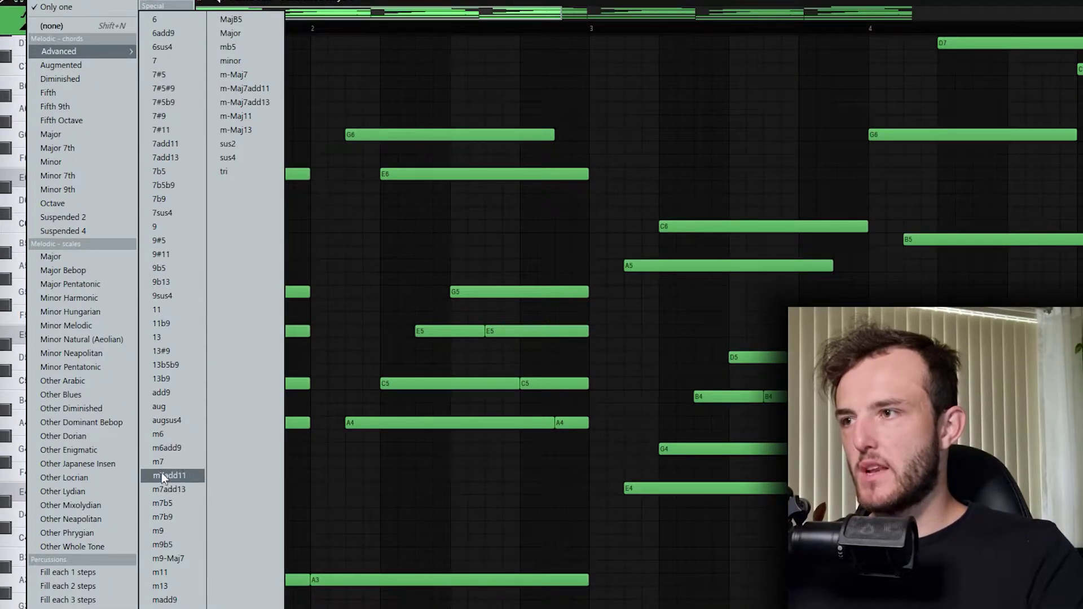
left_click(162, 462)
left_click(76, 94)
left_click_drag(77, 93, 86, 307)
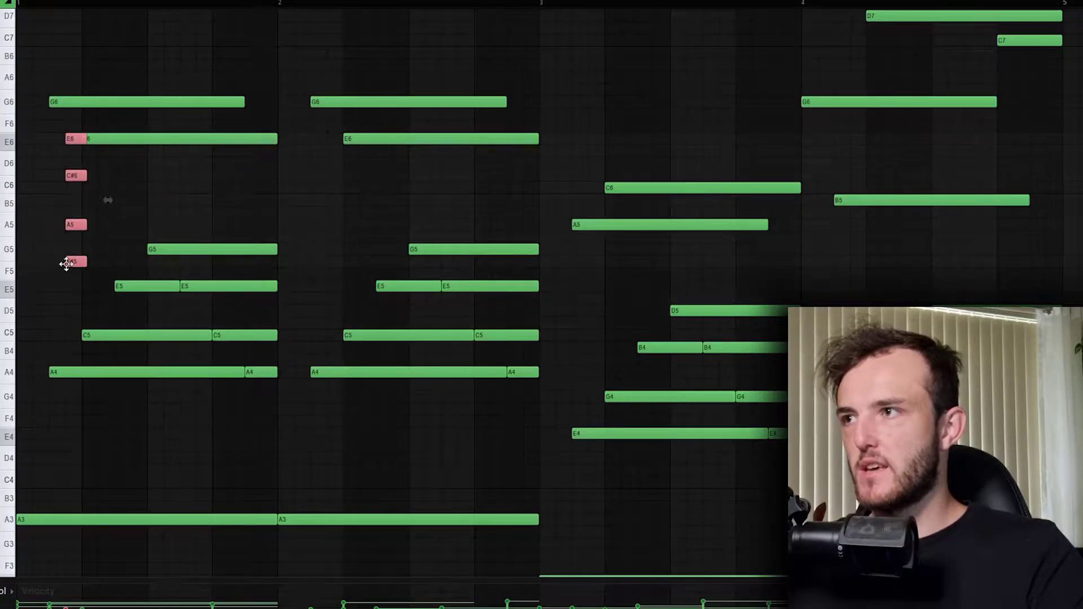
left_click_drag(66, 264, 20, 298)
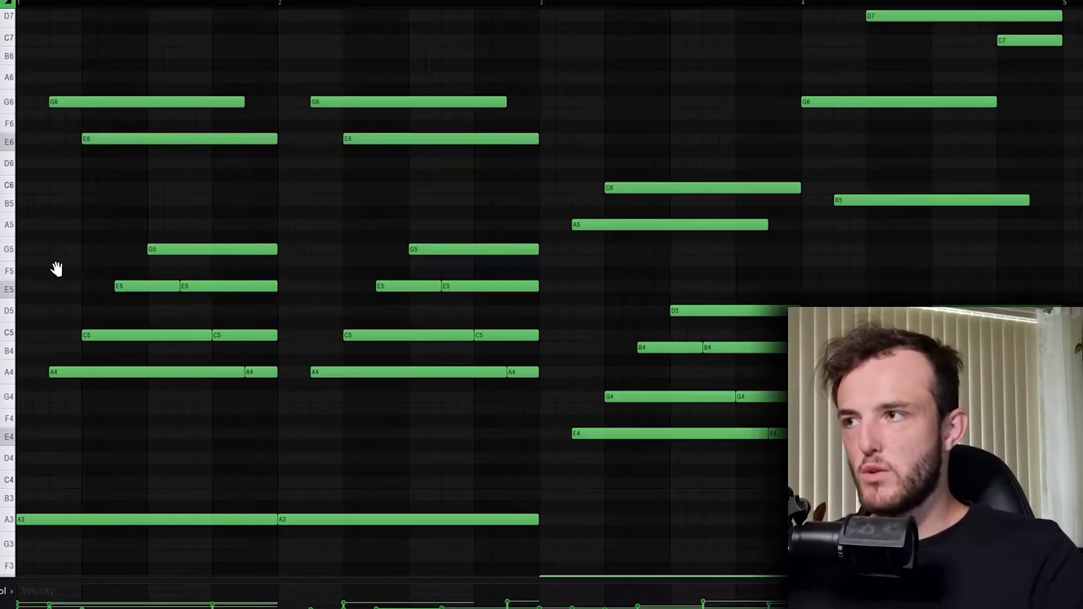
Set the scale highlighting's root note to A for the Minor Natural (Aeolian) scale
right_click(56, 269)
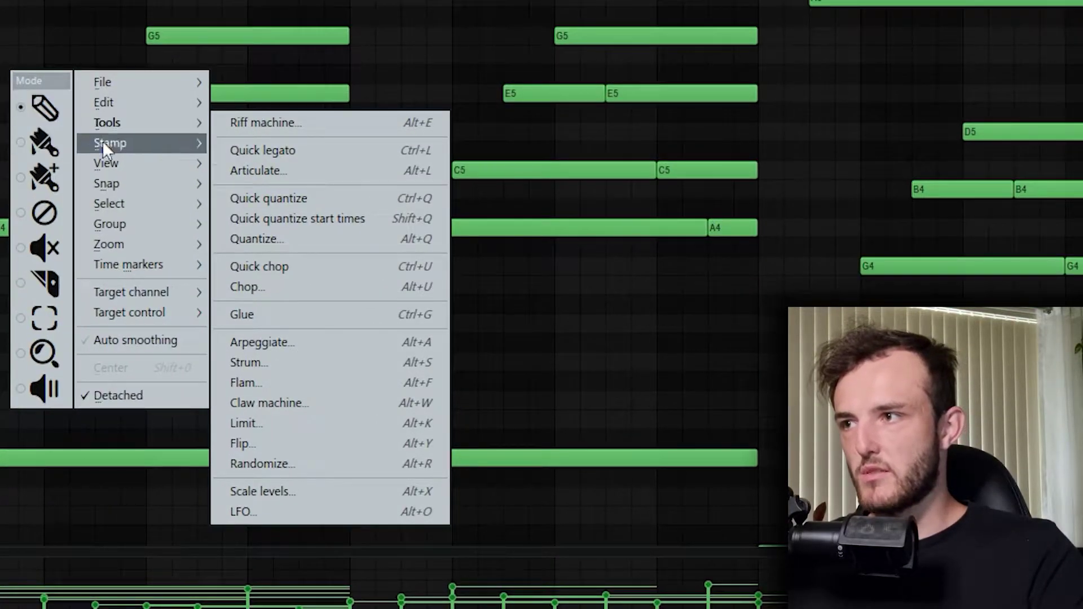
mouse_move(143, 161)
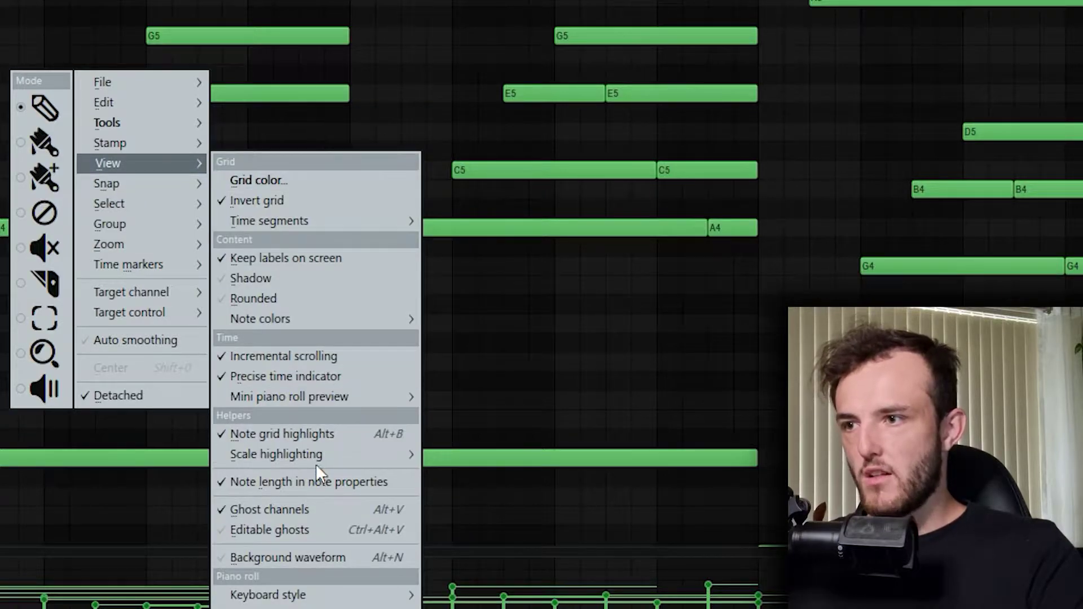
mouse_move(314, 452)
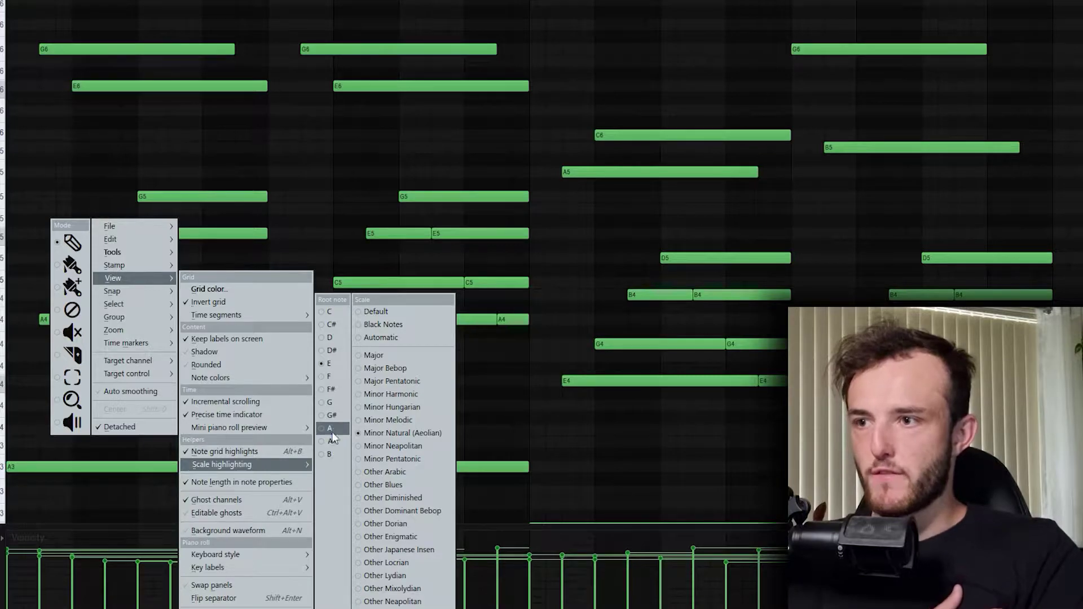
left_click(333, 433)
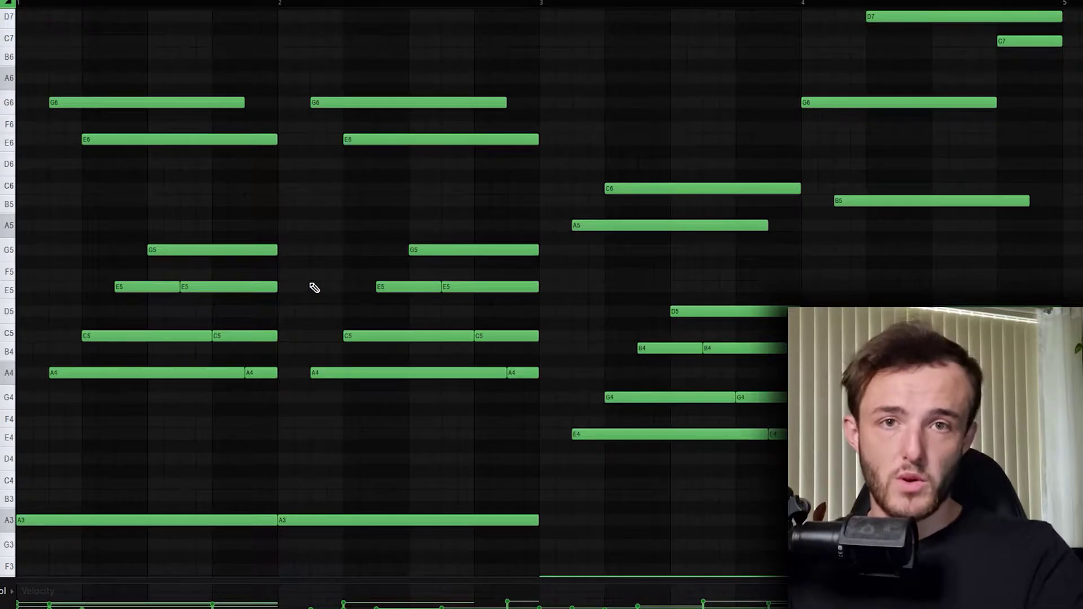
Listen to the first bar with its high G6 and E6 notes temporarily muted
left_click_drag(105, 421, 277, 225)
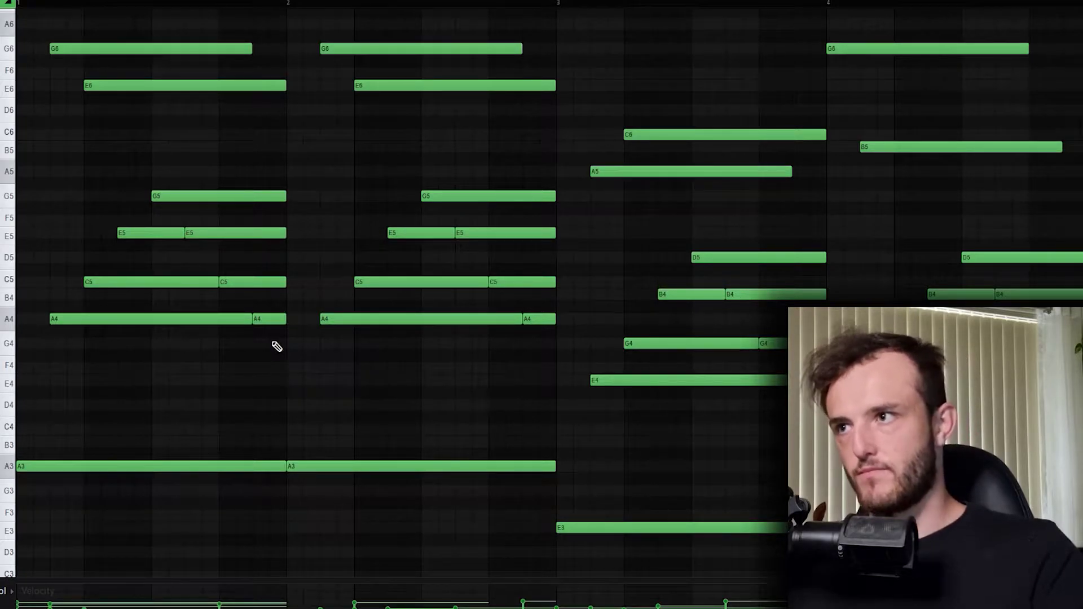
scroll(277, 347, "up", 1)
key("space")
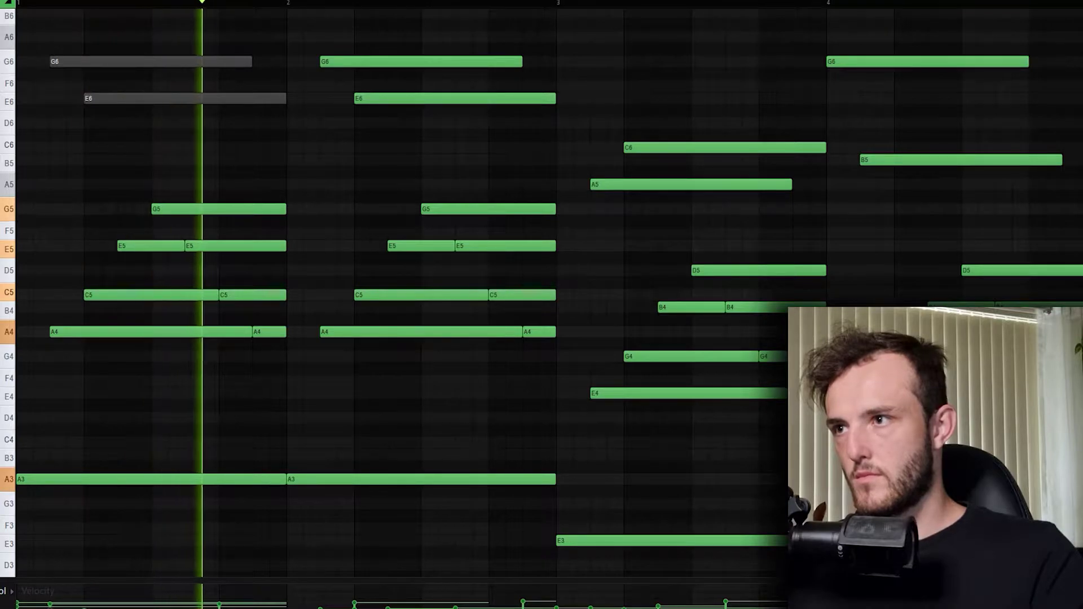
key("space")
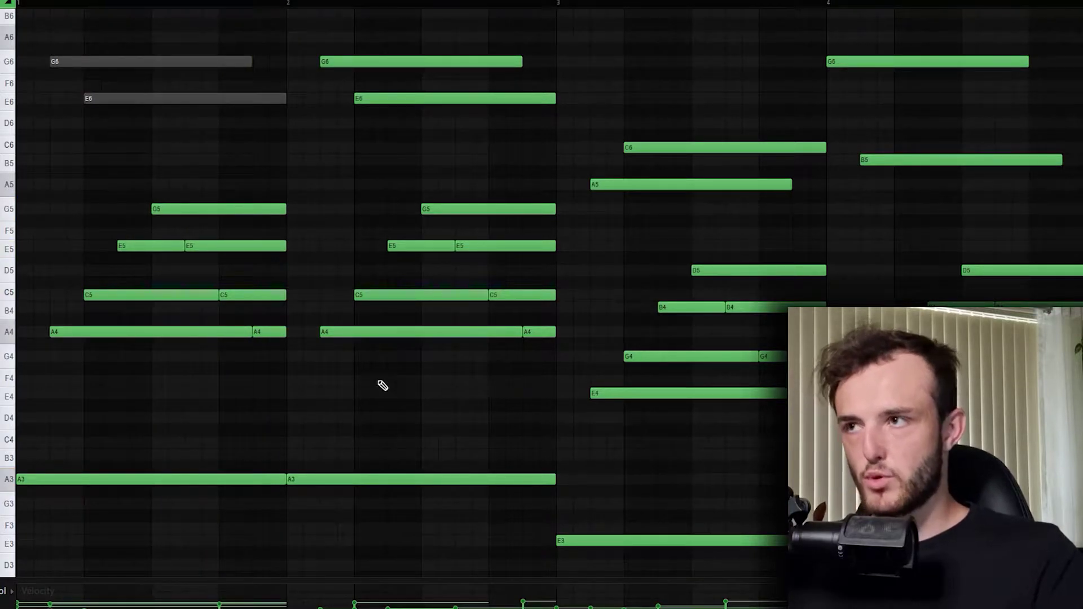
scroll(374, 309, "up", 5)
left_click_drag(192, 257, 143, 126)
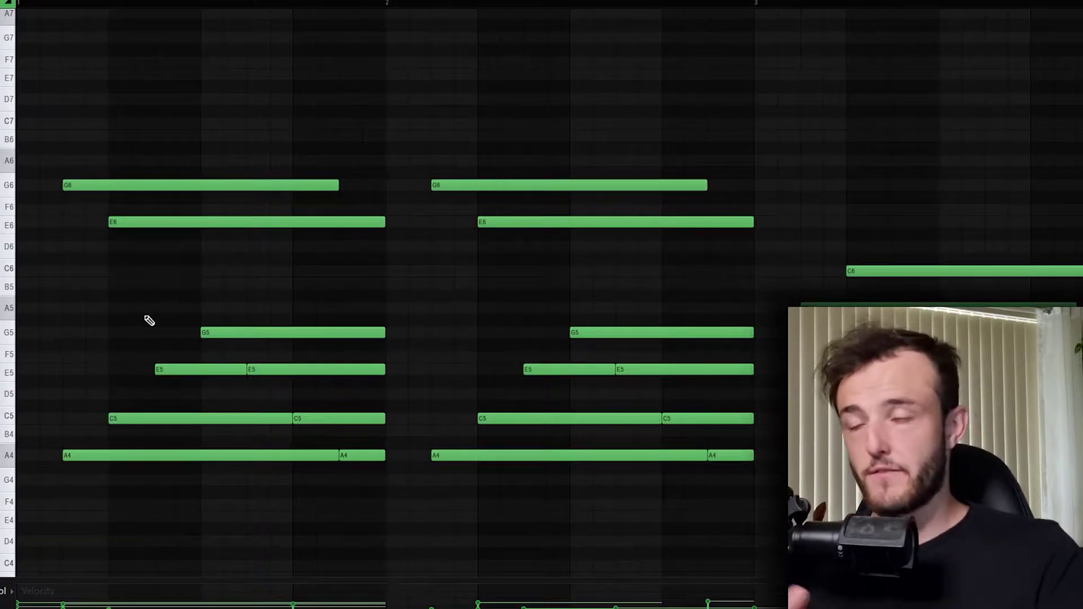
Audition the first bar's combined notes with the playback tool, and return to the draw tool
left_click_drag(78, 497, 59, 148)
scroll(133, 246, "down", 2)
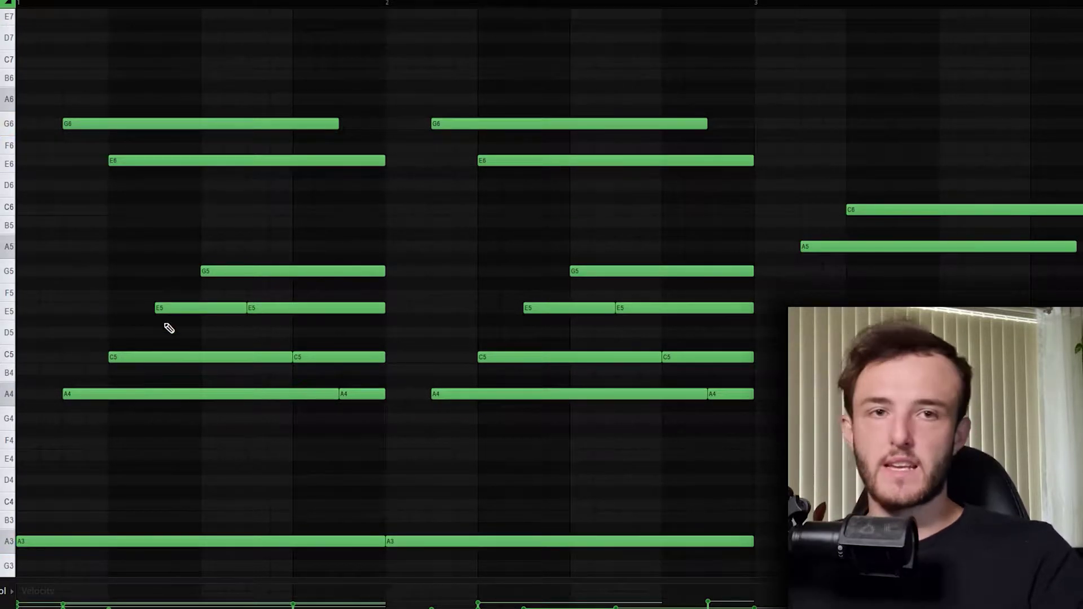
key("y")
left_click(134, 274)
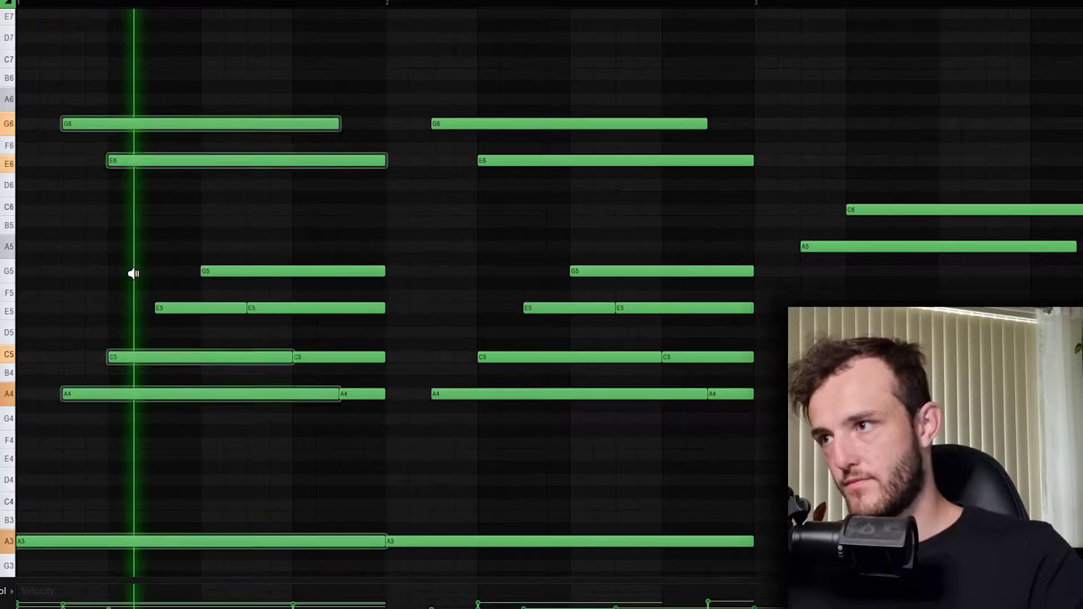
key("p")
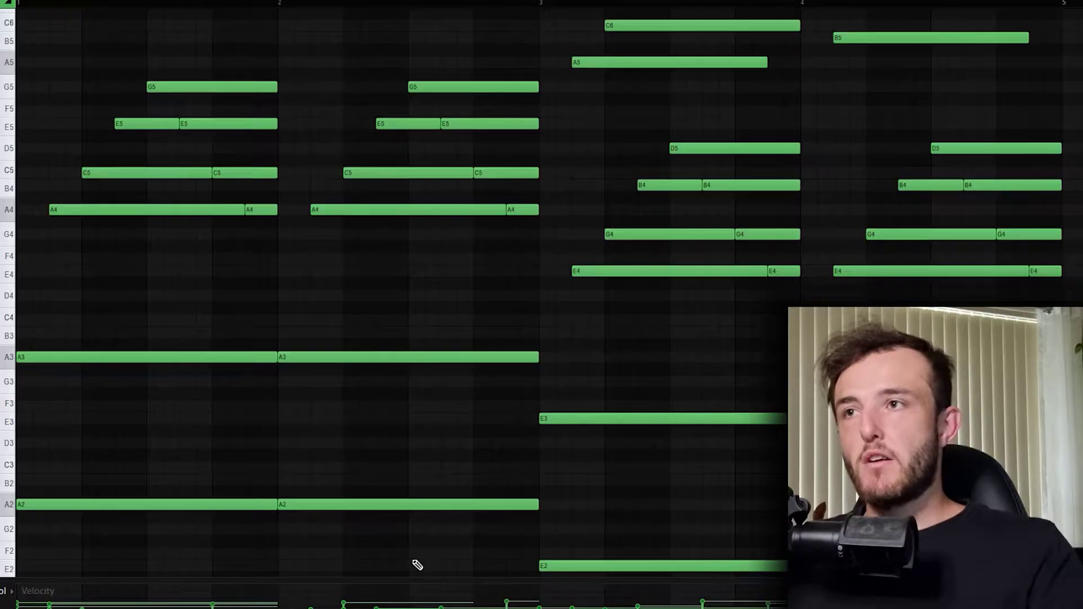
Duplicate all notes of bars 1 and 2 onto bars 3 and 4 and transpose the copies down to an E root
left_click_drag(530, 530, 259, 193)
scroll(259, 194, "up", 2)
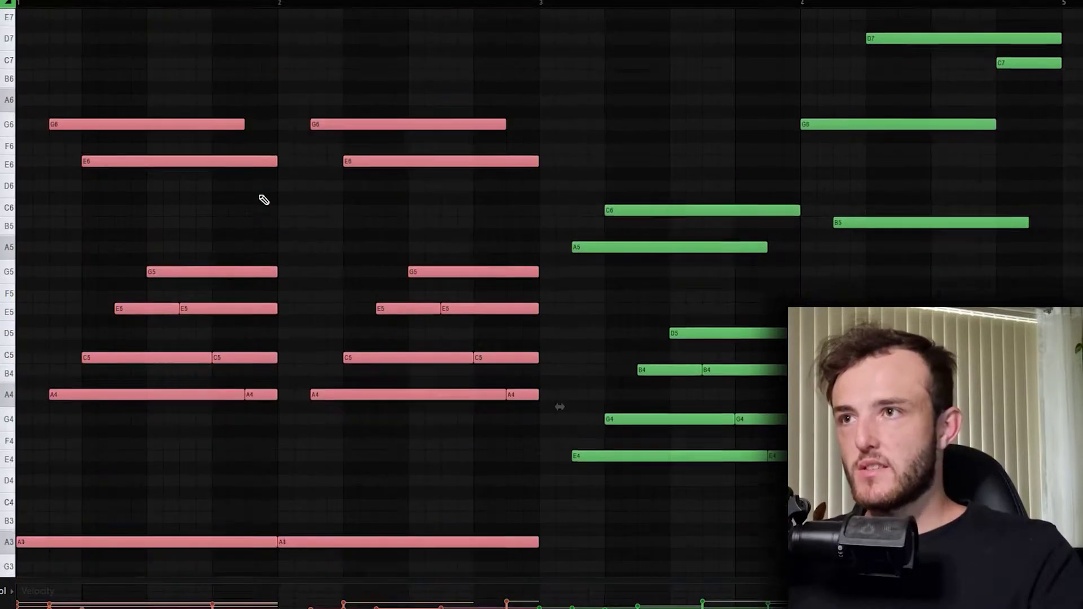
left_click_drag(159, 253, 665, 249)
scroll(666, 249, "right", 2)
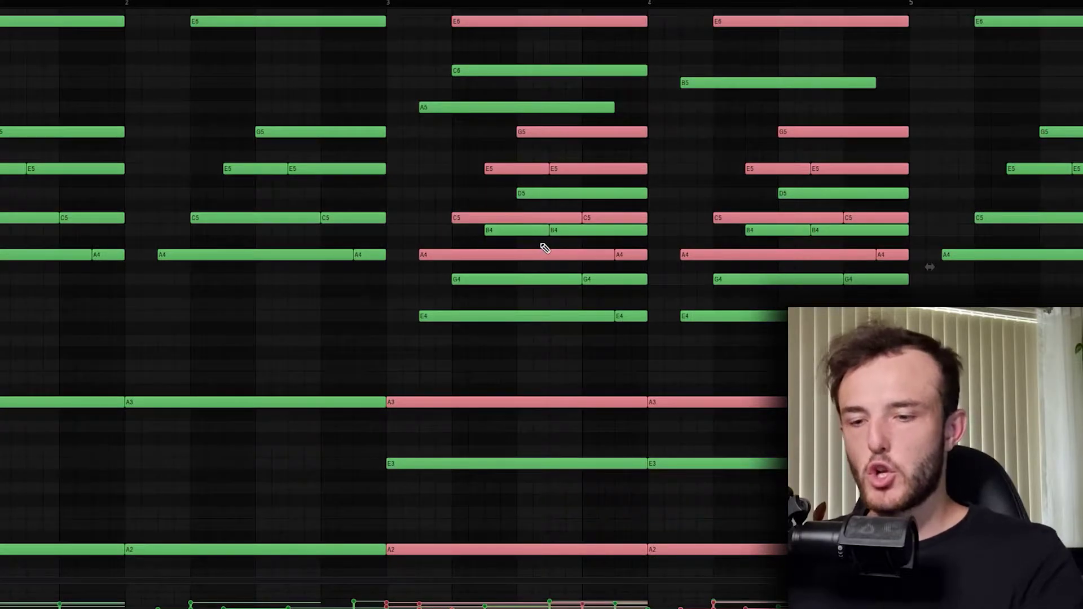
key("Down")
key("Down")
key("Down")
key("Down")
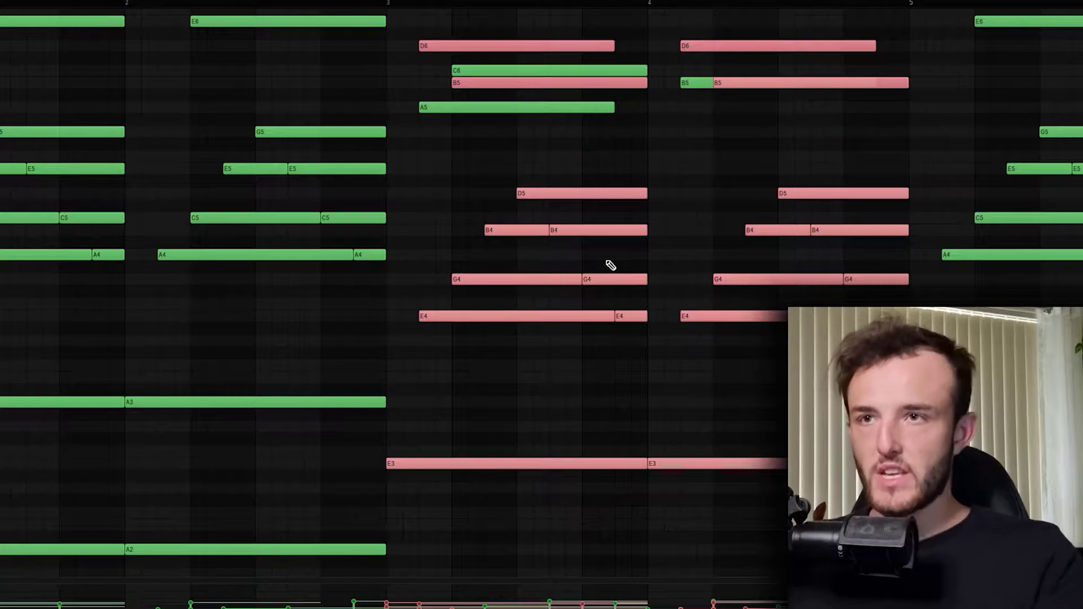
Examine the E4, G4, B4 and D5 chord notes and the higher melody notes above them in bars 3 and 4
left_click(667, 208)
scroll(769, 223, "right", 3)
scroll(769, 222, "up", 1)
left_click_drag(247, 174, 649, 587, "ctrl")
scroll(506, 382, "up", 2)
scroll(333, 333, "up", 5)
left_click(254, 346)
left_click_drag(194, 47, 591, 327)
left_click(563, 353)
scroll(480, 361, "down", 2)
scroll(282, 350, "up", 2)
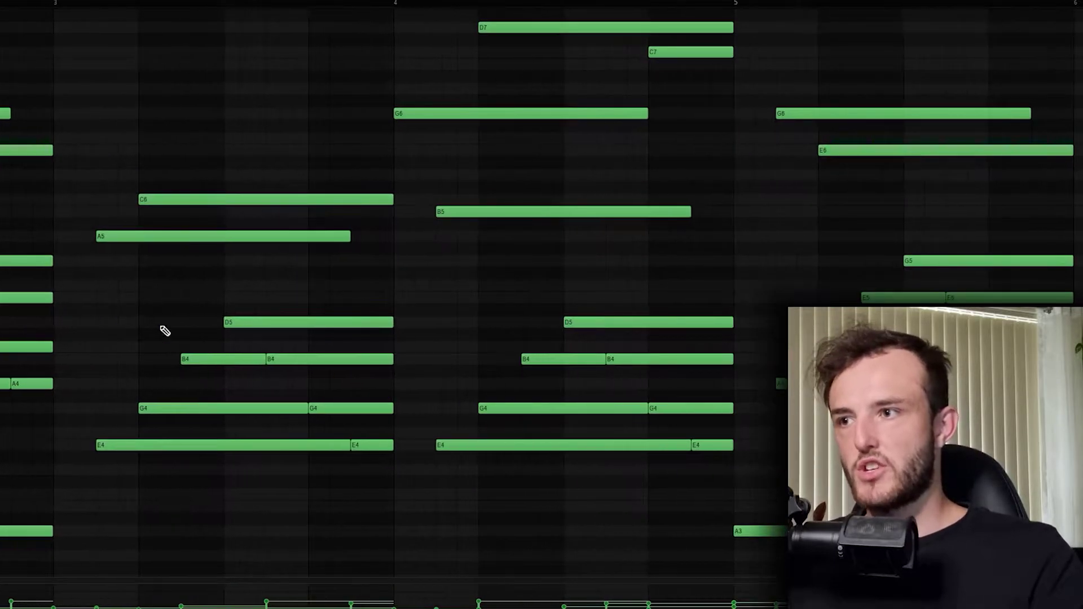
Point out the A5 and C6 melody notes in bar 3 and compare them with the chord notes of the preceding bar
left_click(107, 235, "ctrl")
scroll(263, 387, "left", 3)
scroll(264, 387, "up", 1)
left_click(203, 408, "ctrl+shift")
left_click(375, 416)
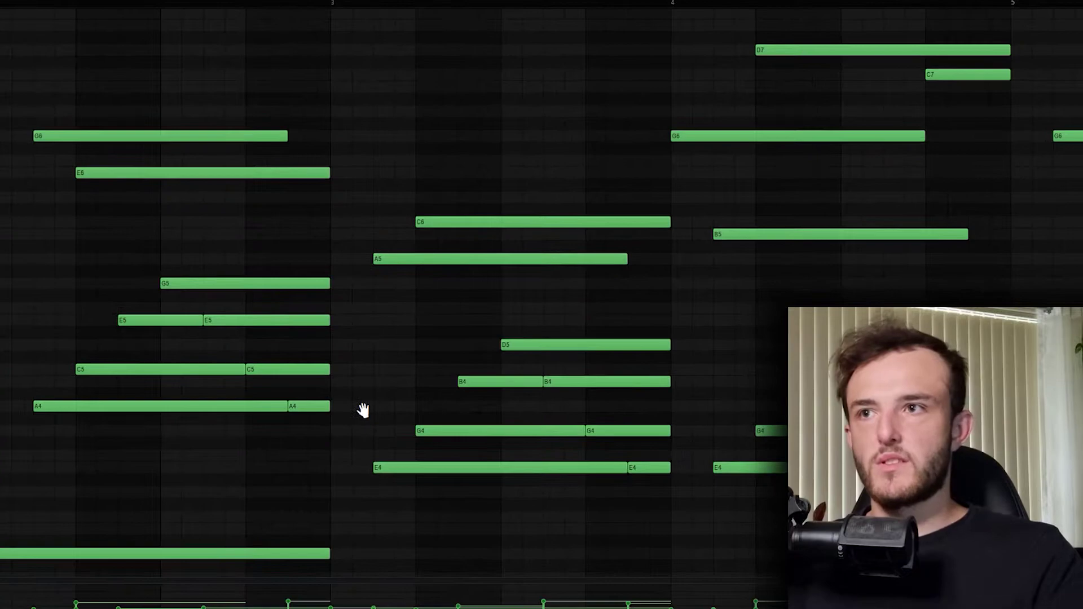
scroll(375, 383, "down", 2)
scroll(339, 356, "right", 2)
scroll(339, 355, "up", 1)
left_click(483, 241, "ctrl")
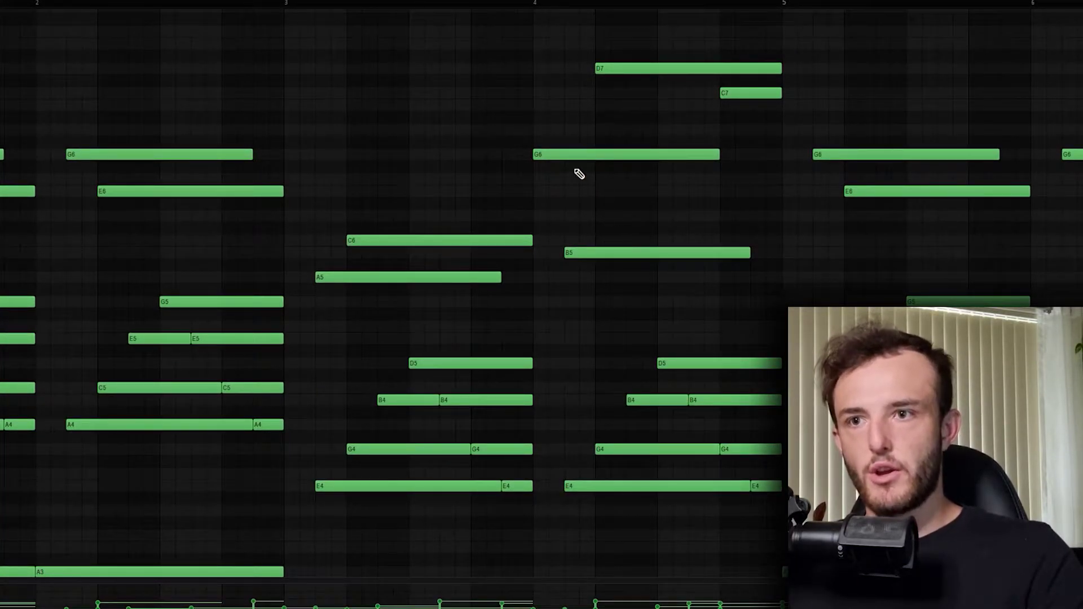
Compare bar 4's melody notes with the chord by highlighting G6 with G4, D7 with D5, and C7 with C6
left_click(581, 155)
left_click(630, 450, "ctrl")
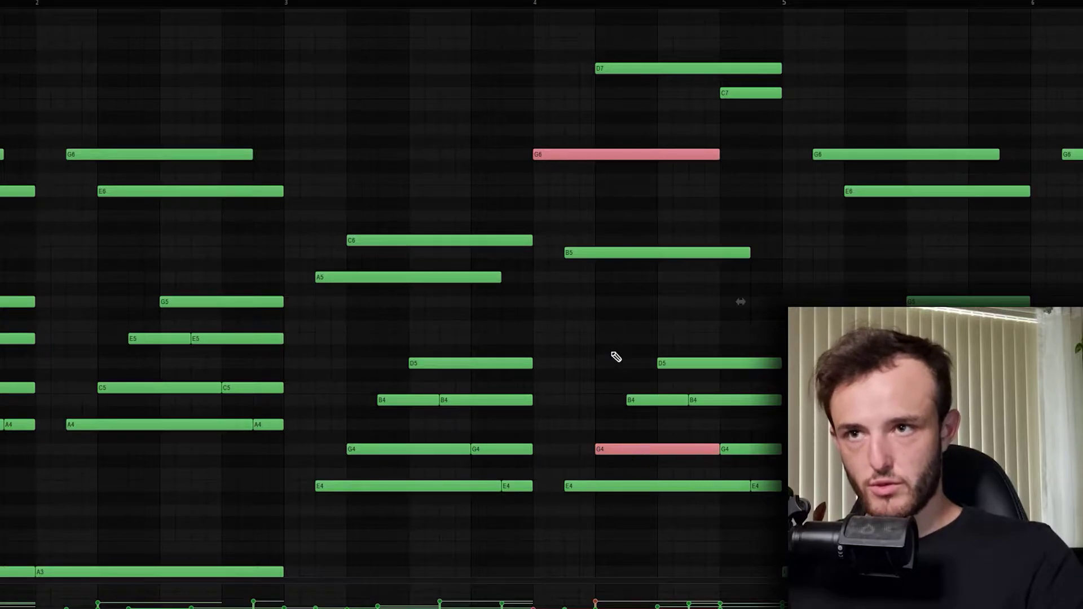
scroll(614, 355, "right", 2)
scroll(614, 355, "up", 1)
left_click(574, 285)
left_click(578, 332)
left_click(597, 101)
left_click(674, 395, "ctrl")
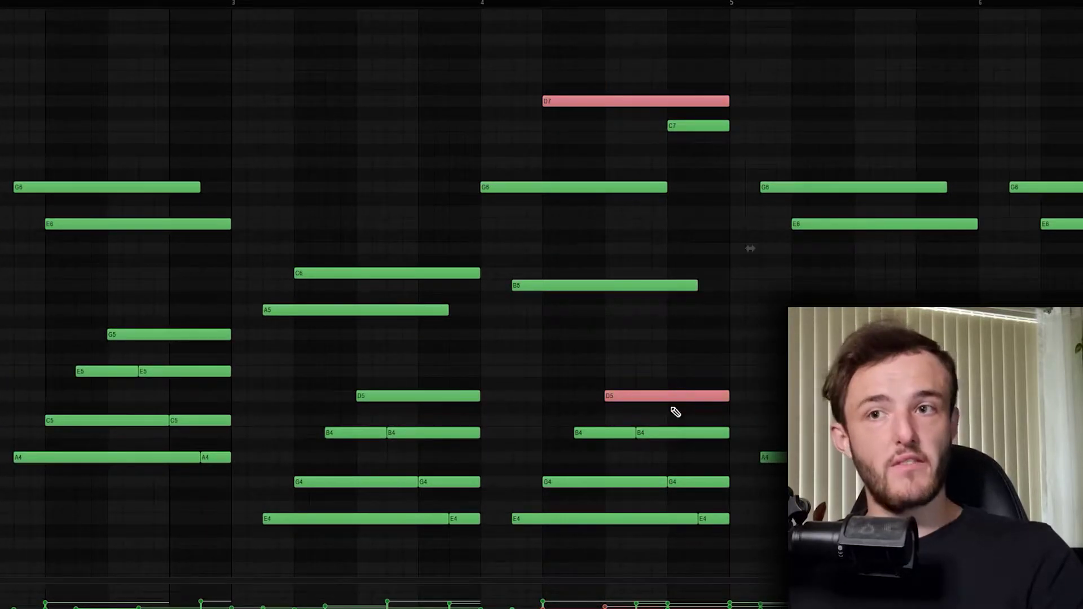
left_click(698, 125)
left_click(387, 272, "ctrl")
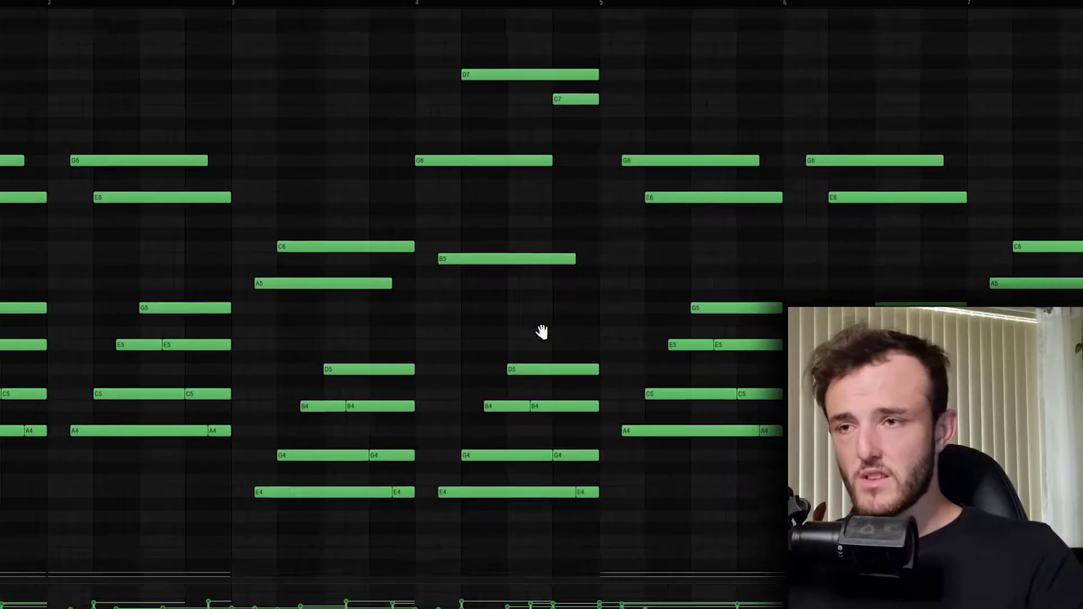
left_click_drag(542, 331, 542, 315)
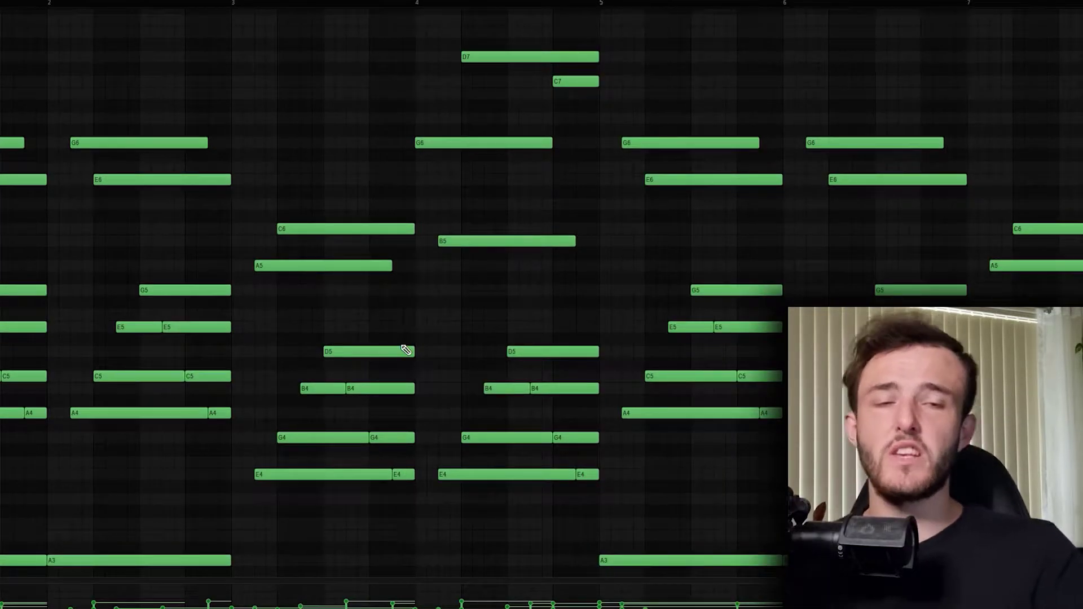
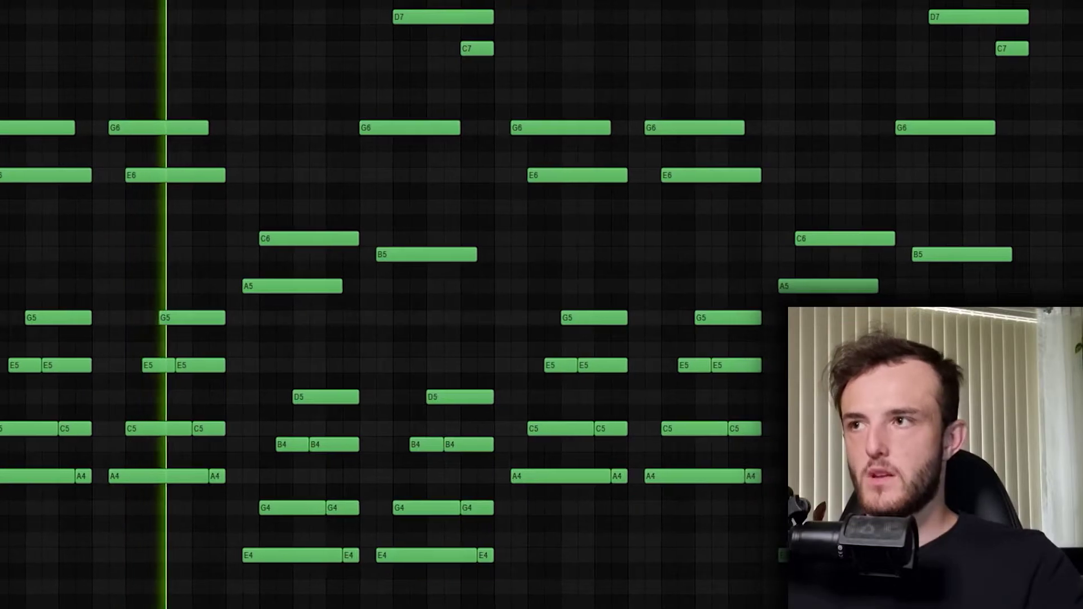
Show the mixer over the piano roll and reposition its window with the Addictive Keys insert and its effects in view
key("F9")
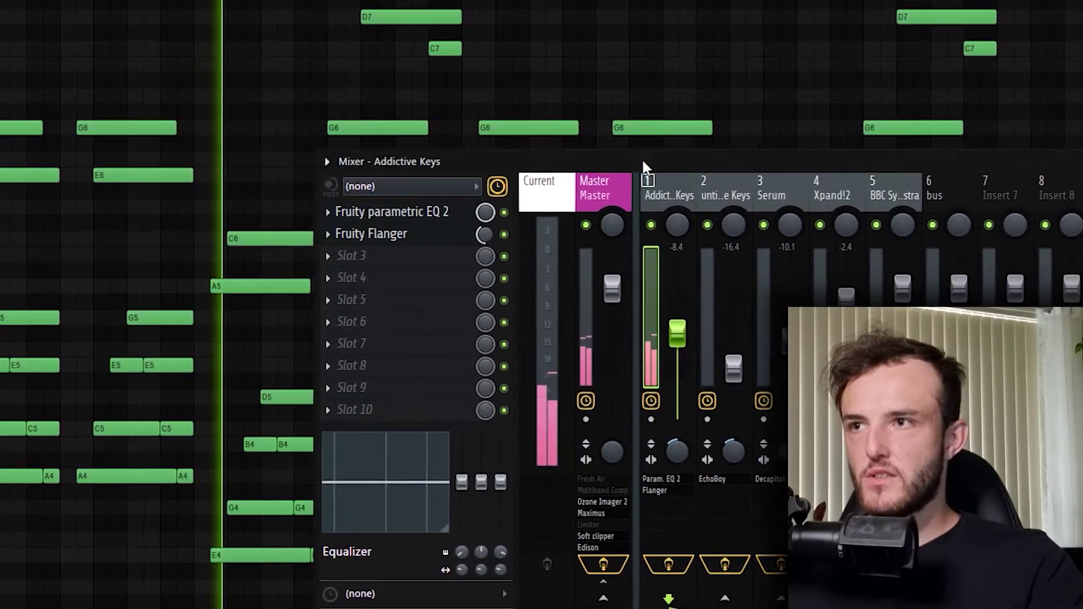
left_click_drag(643, 161, 674, 158)
left_click_drag(514, 231, 515, 191)
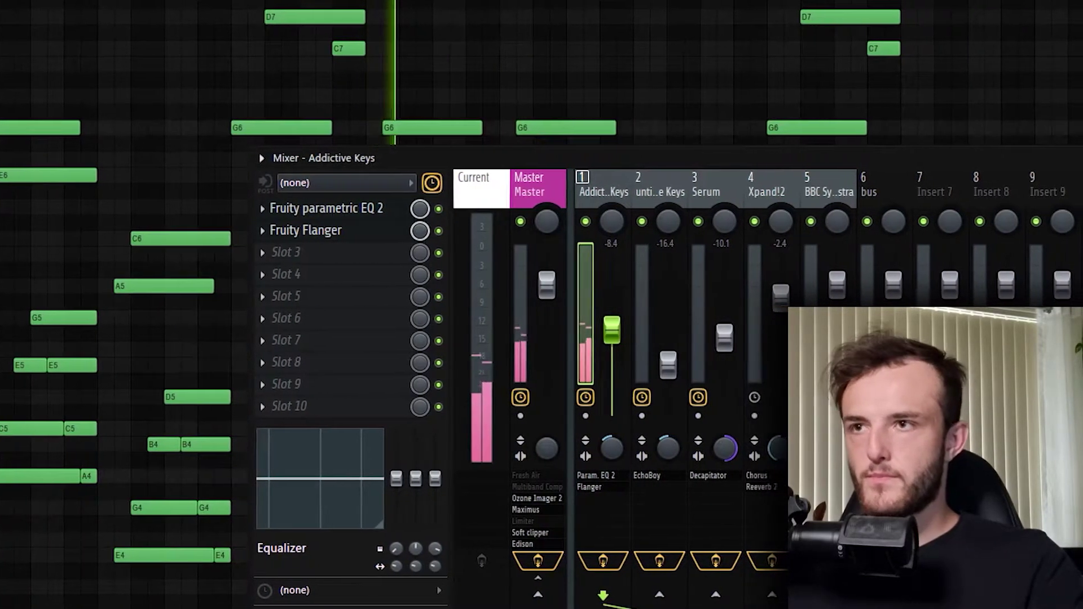
Inspect the Fruity Flanger's mix level and settings on the Addictive Keys mixer insert
left_click_drag(419, 231, 419, 254)
left_click_drag(1080, 163, 697, 232)
left_click(947, 229)
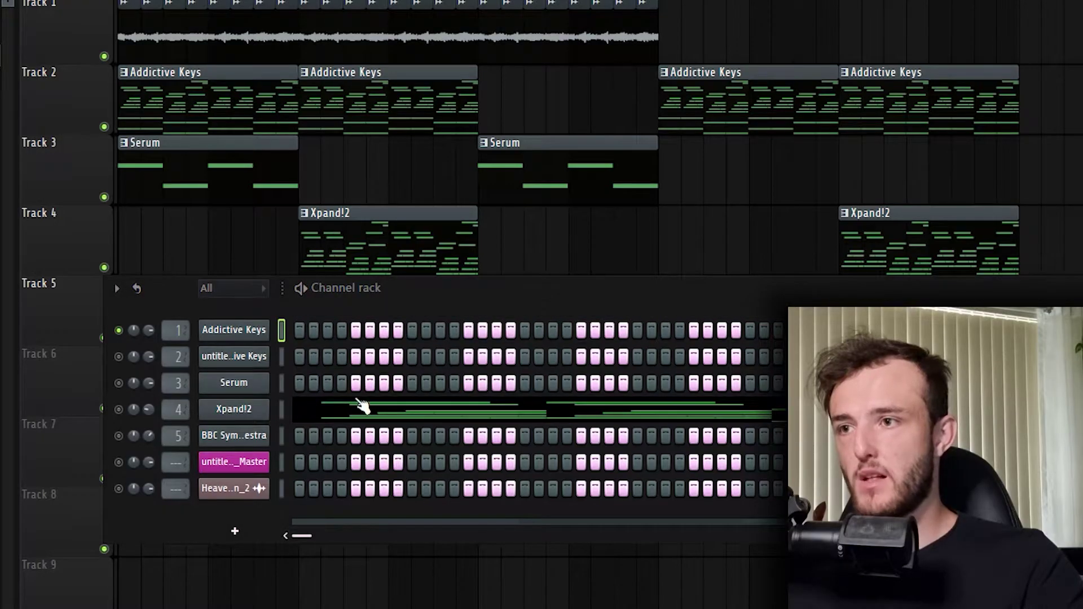
Show the Xpand!2 channel's notes in the piano roll and examine their range from the E5 bass up to D8
left_click(361, 405)
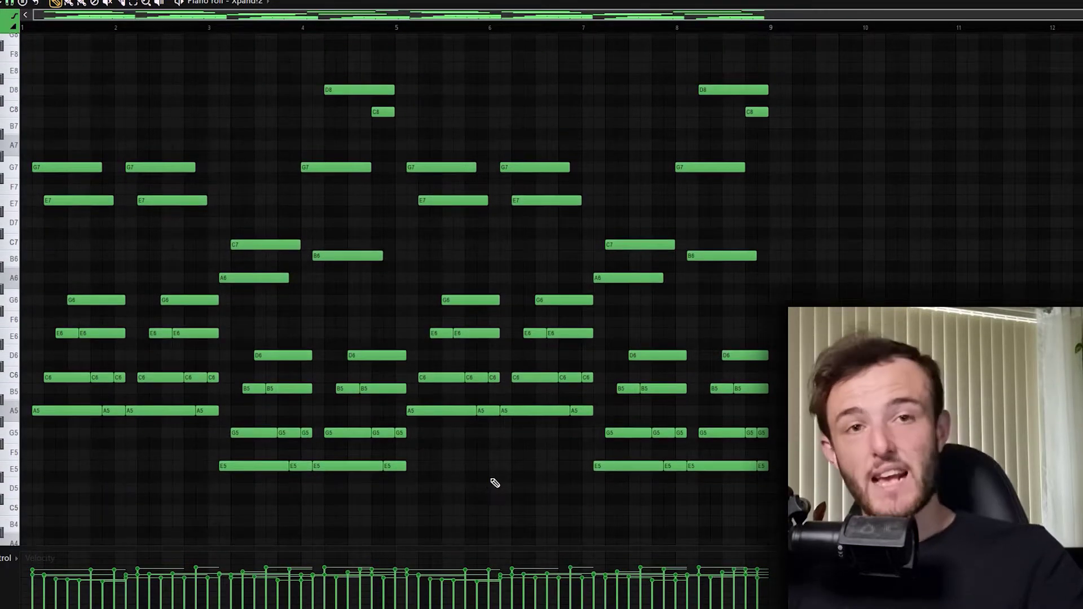
scroll(494, 482, "down", 2)
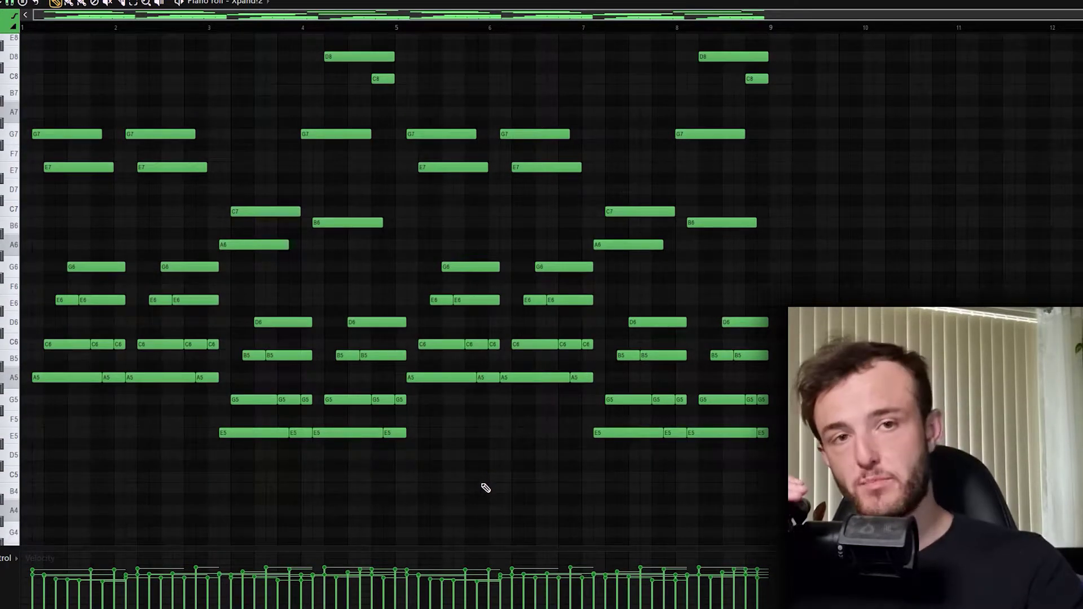
scroll(485, 488, "down", 6)
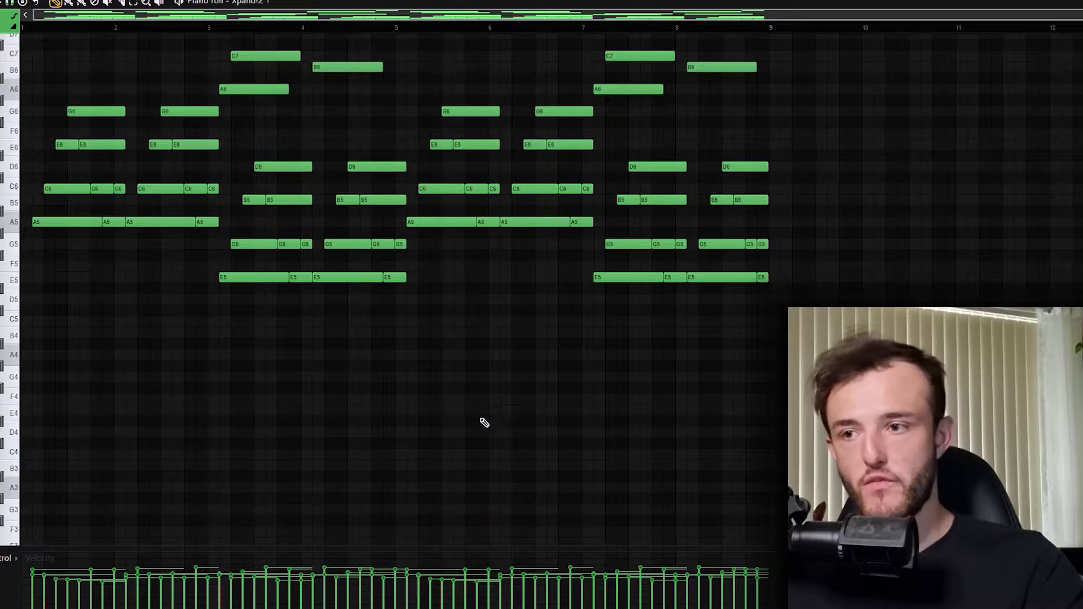
scroll(429, 482, "up", 5)
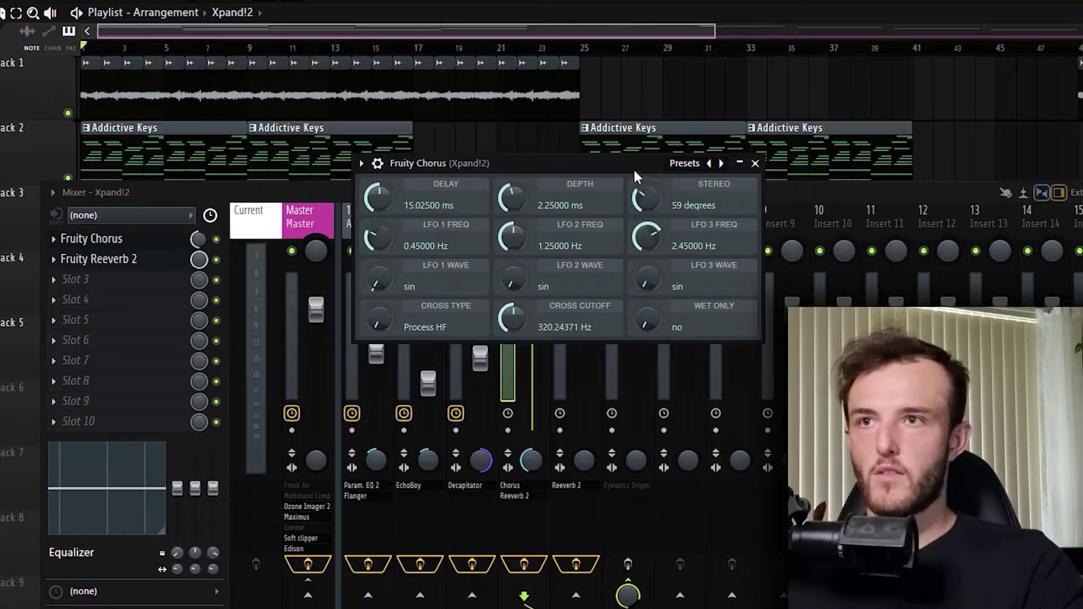
Review the Fruity Chorus and Fruity Reeverb 2 effects on the Xpand!2 insert, ending on the reverb's wet level
left_click(752, 167)
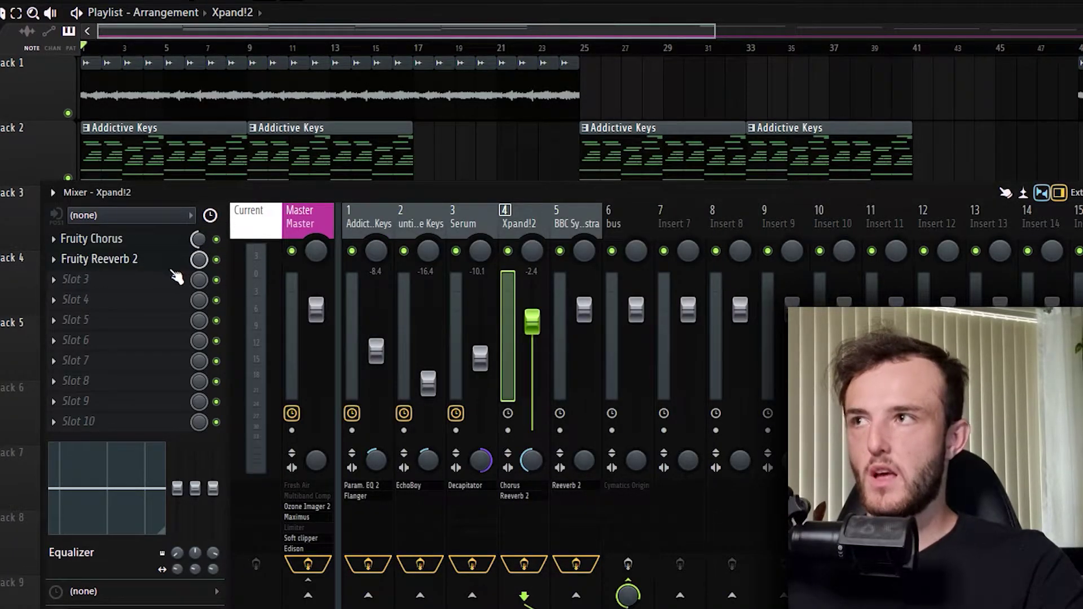
left_click(169, 260)
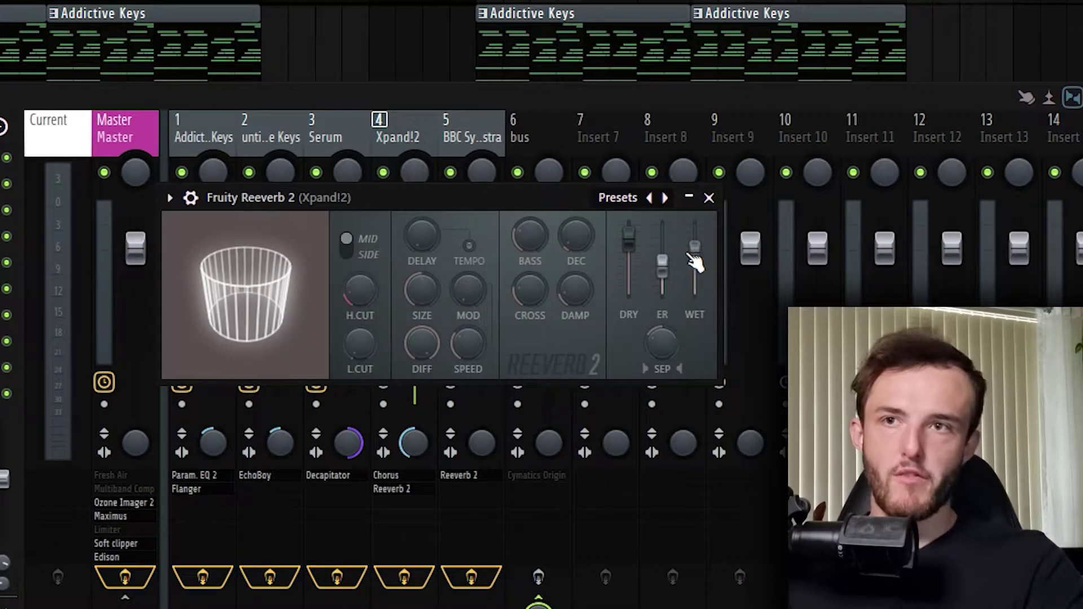
left_click_drag(691, 256, 690, 285)
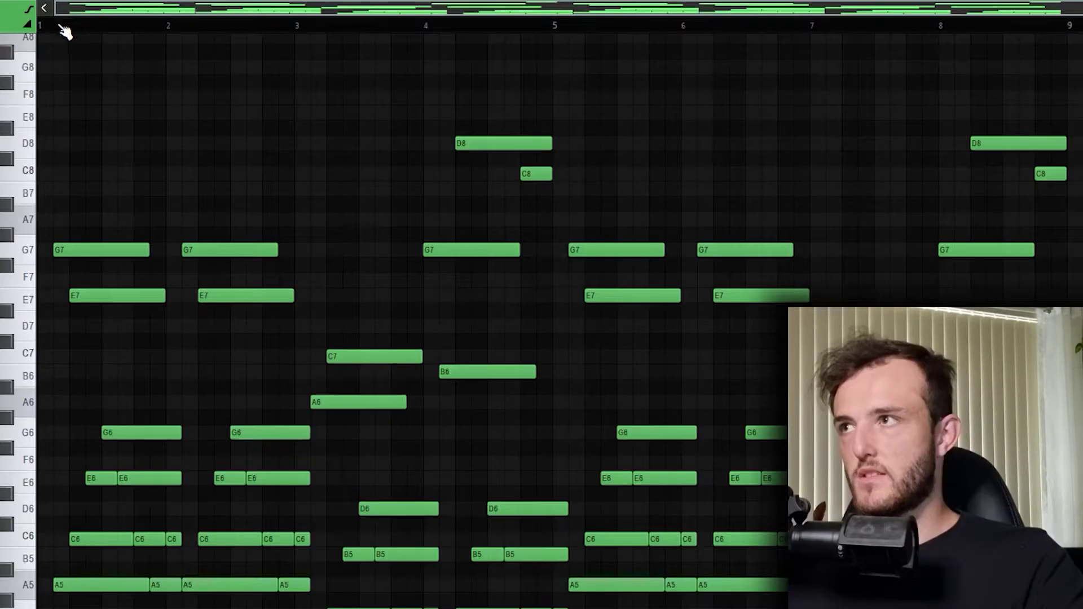
Show the Xpand!2 melody and chords together in the piano roll and play the part
scroll(437, 181, "down", 3)
scroll(690, 349, "up", 2)
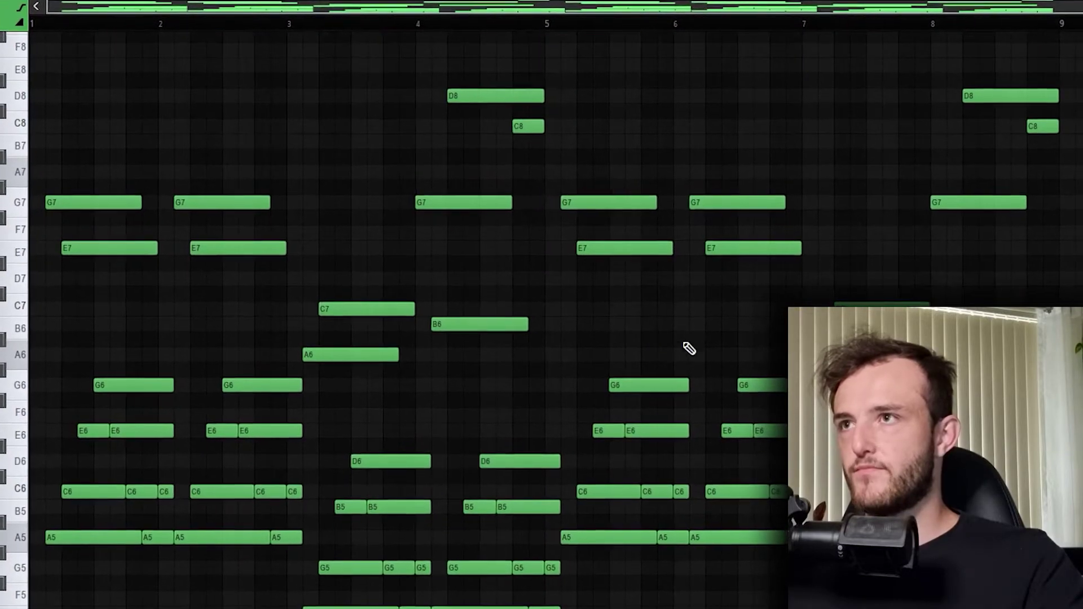
key("space")
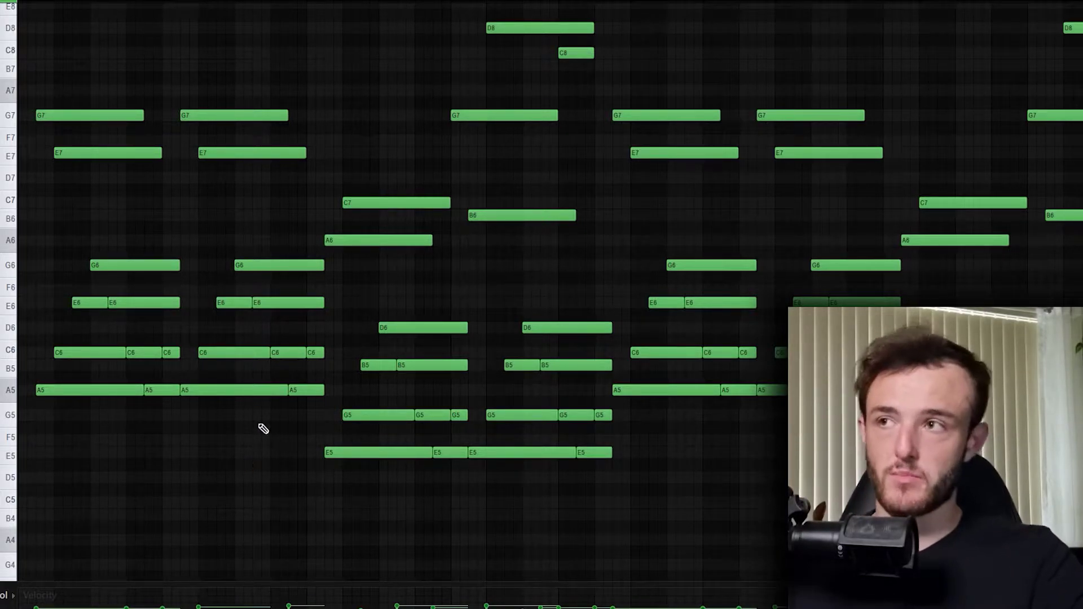
Highlight bar 1's Xpand!2 notes and compare the repeated A5, C6 and E6 chord notes with the following bars
scroll(209, 448, "up", 1, "ctrl")
scroll(204, 446, "down", 2)
left_click_drag(133, 36, 204, 369)
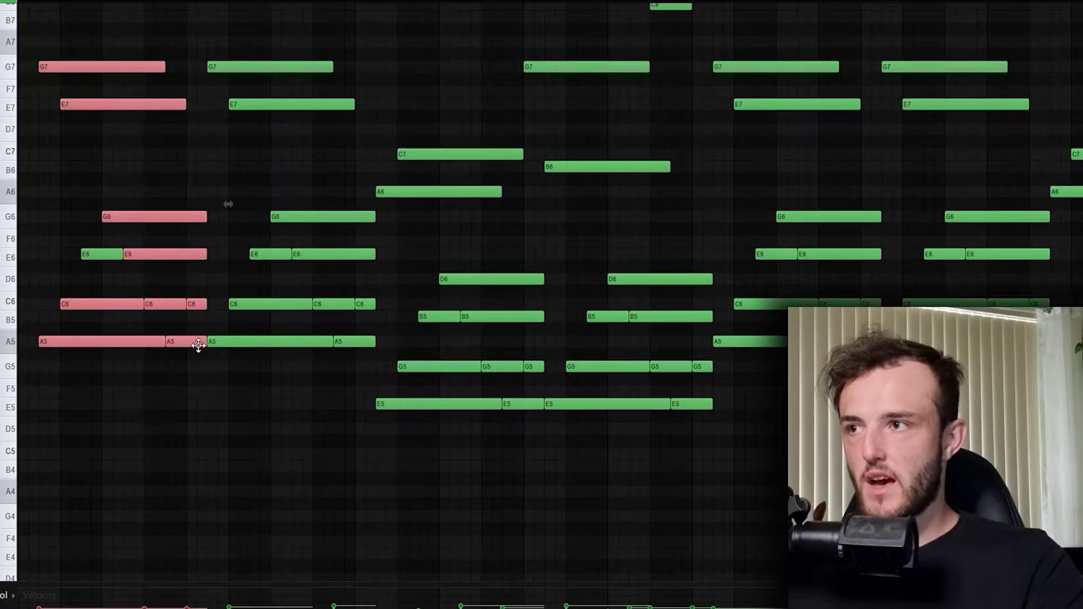
scroll(198, 345, "up", 2, "ctrl")
left_click(221, 438)
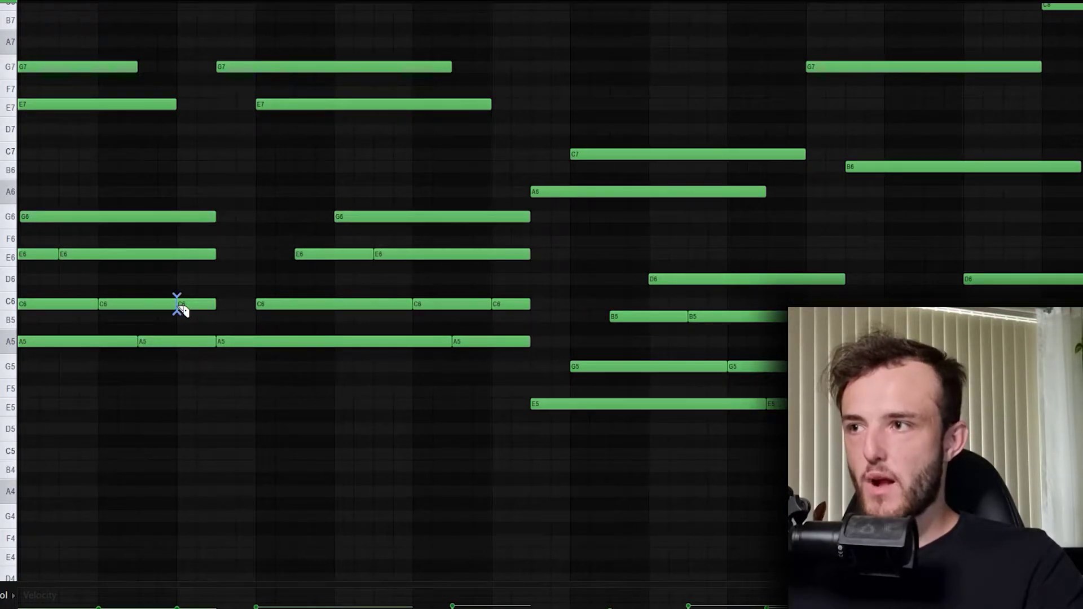
scroll(163, 460, "down", 2, "ctrl")
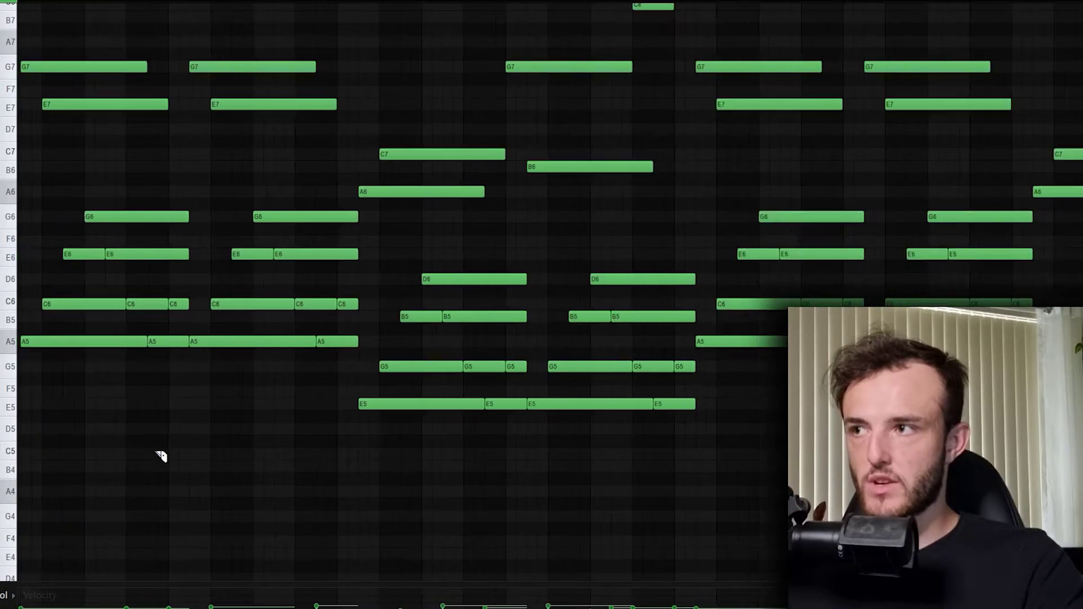
scroll(94, 397, "up", 1)
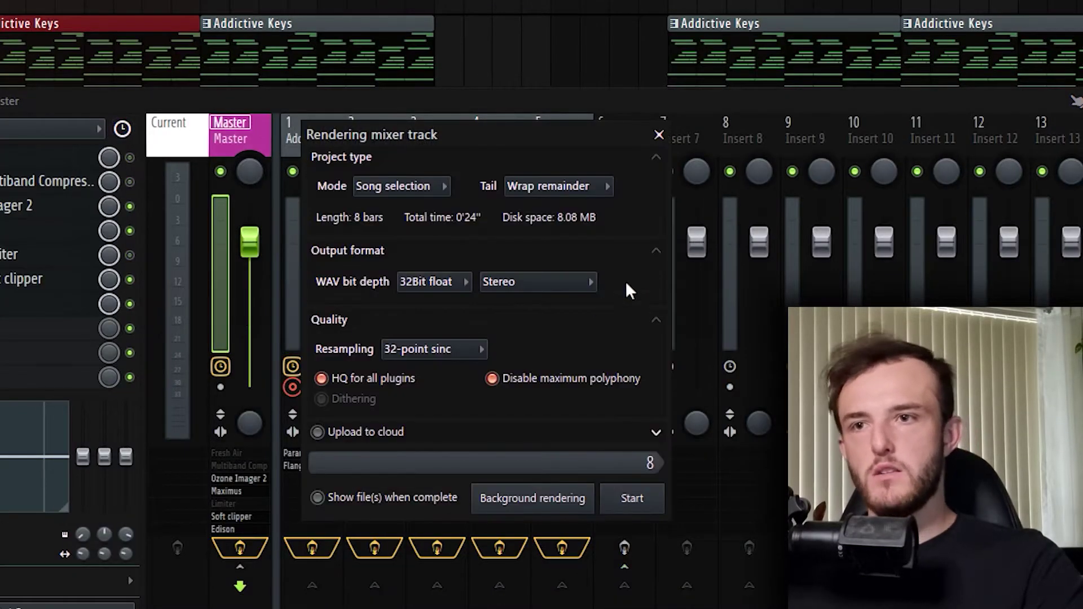
Close the mixer track rendering options and view the sample settings of the rendered Addictive Keys audio clip on track 4
left_click(659, 135)
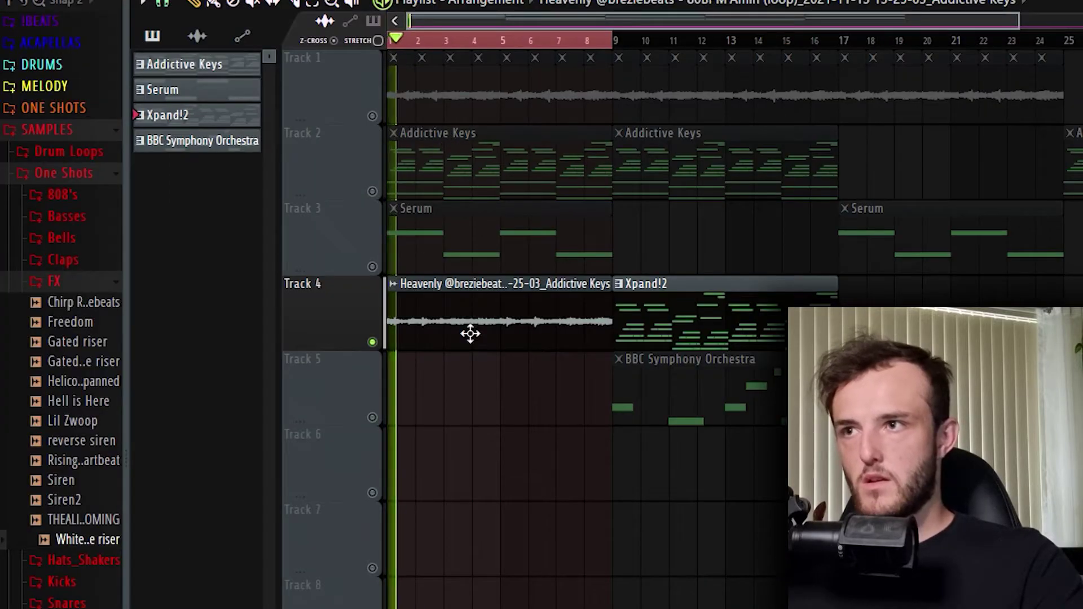
double_click(478, 345)
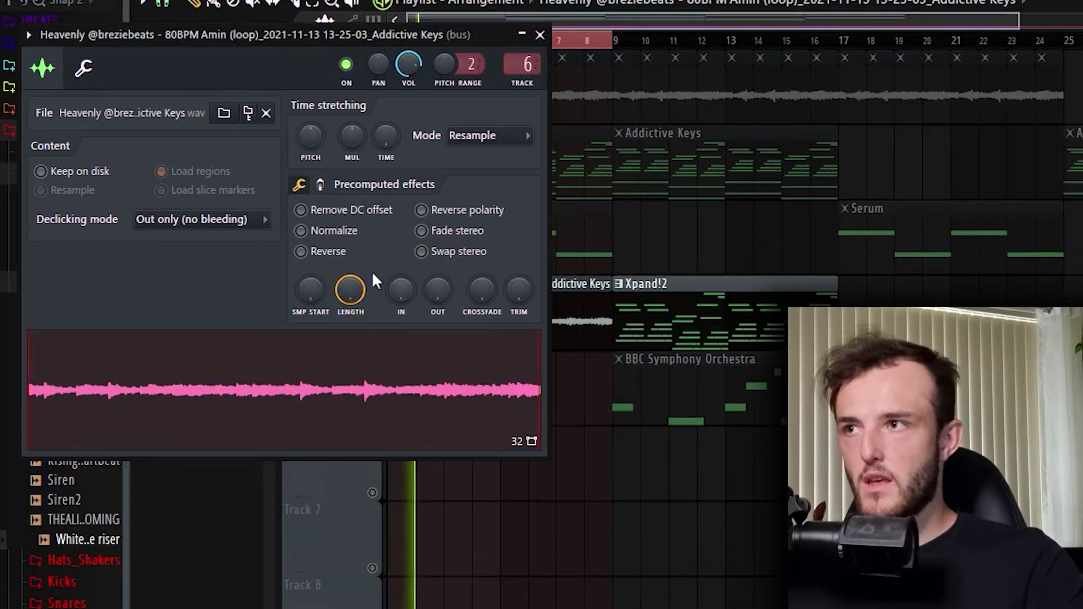
left_click(540, 37)
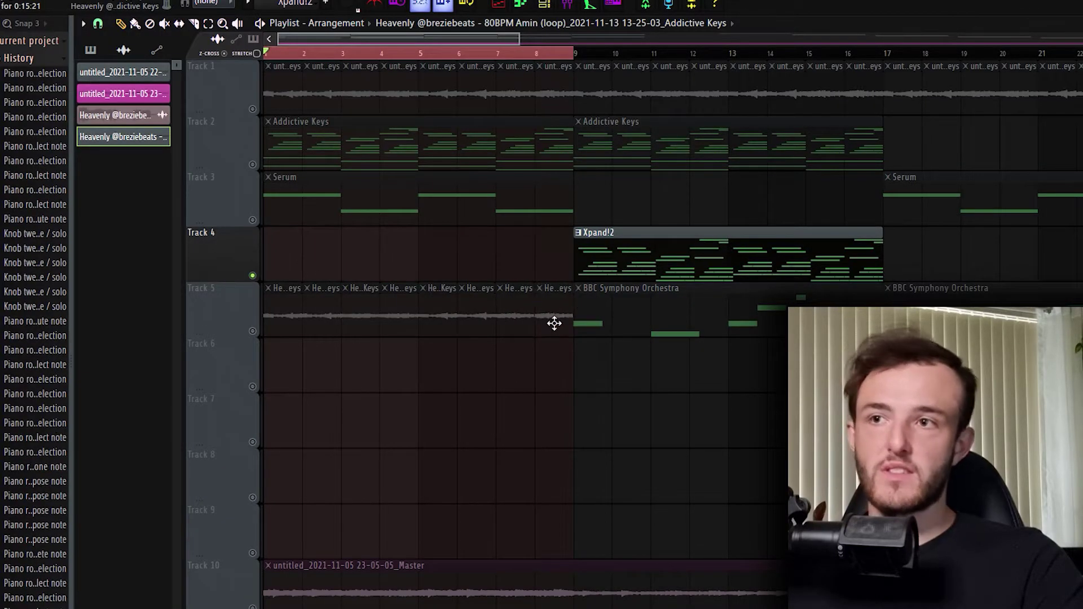
Move the chopped Addictive Keys audio clips from track 5 to the start of track 4 and play them
left_click_drag(533, 329, 291, 257)
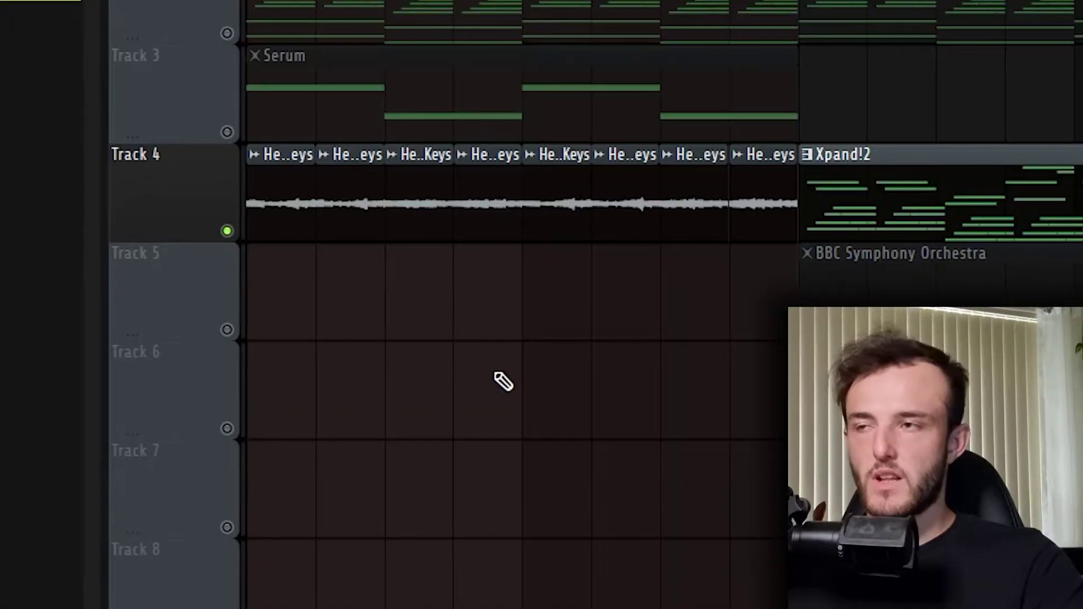
key("space")
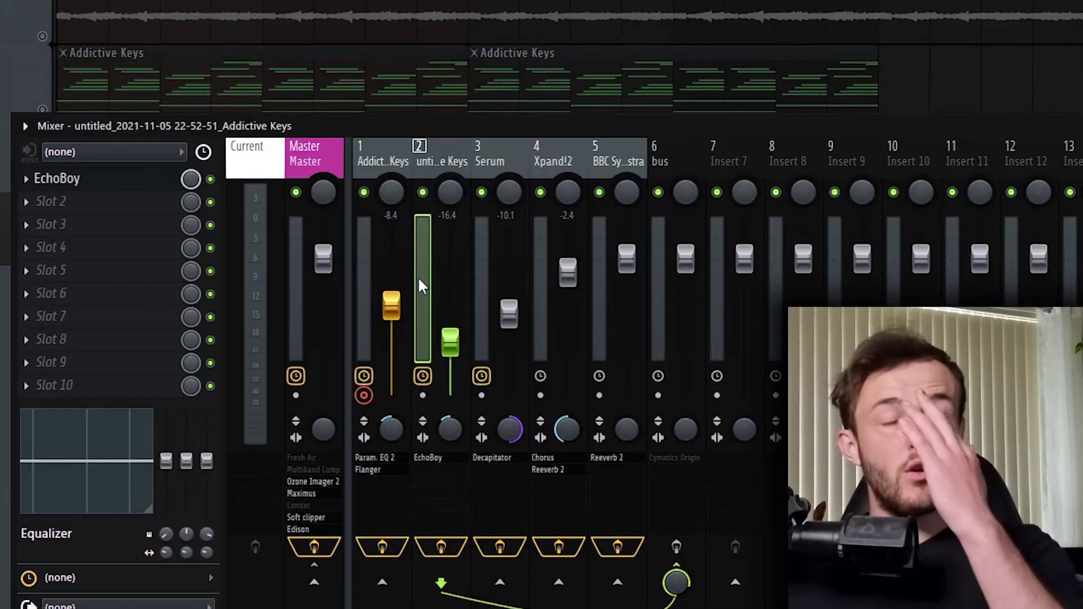
Choose the Infinite Space preset from EchoBoy's Reverbs & Spaces category on insert 2 and play the chopped keys track
left_click(69, 188)
left_click_drag(251, 120, 284, 158)
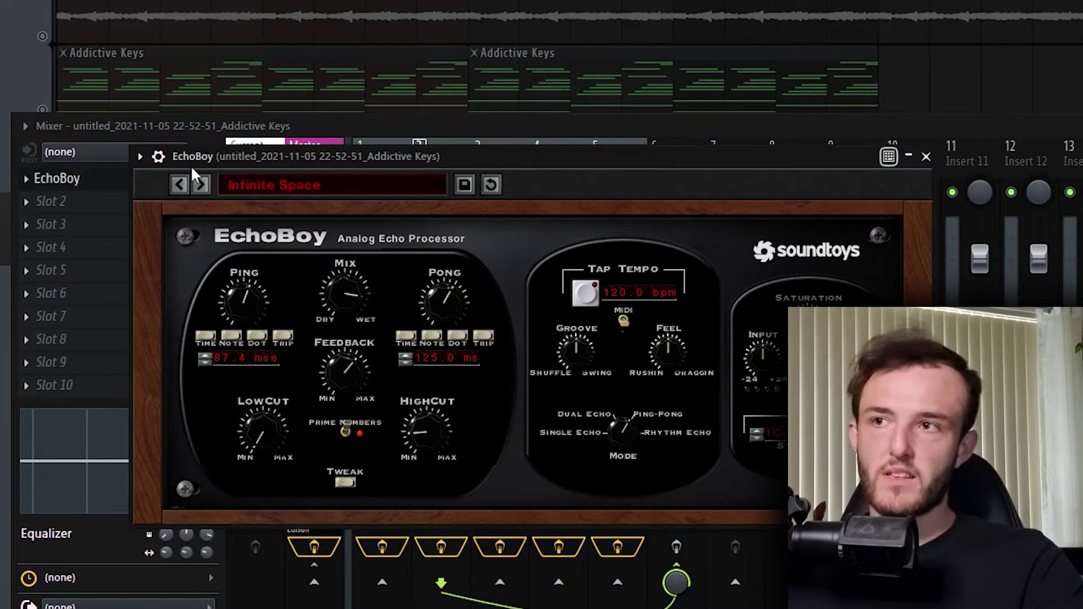
left_click(270, 185)
mouse_move(326, 244)
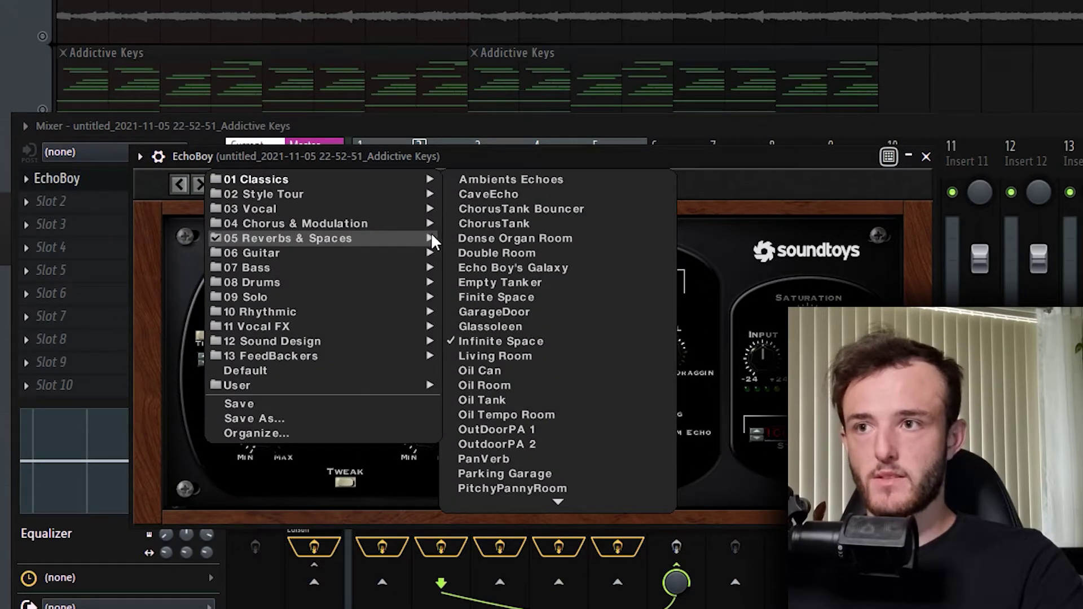
left_click(502, 341)
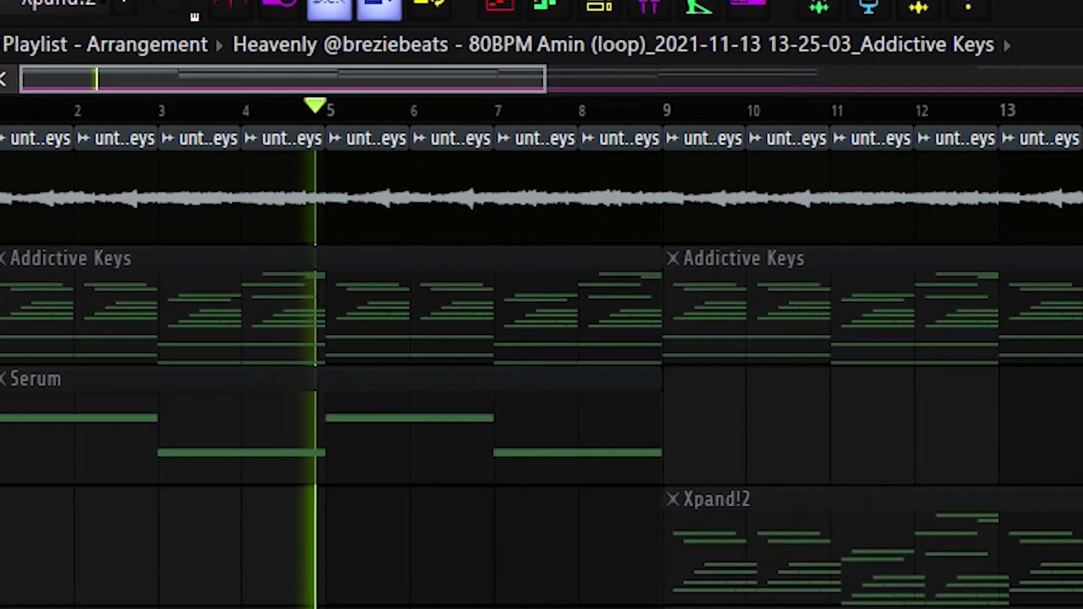
key("space")
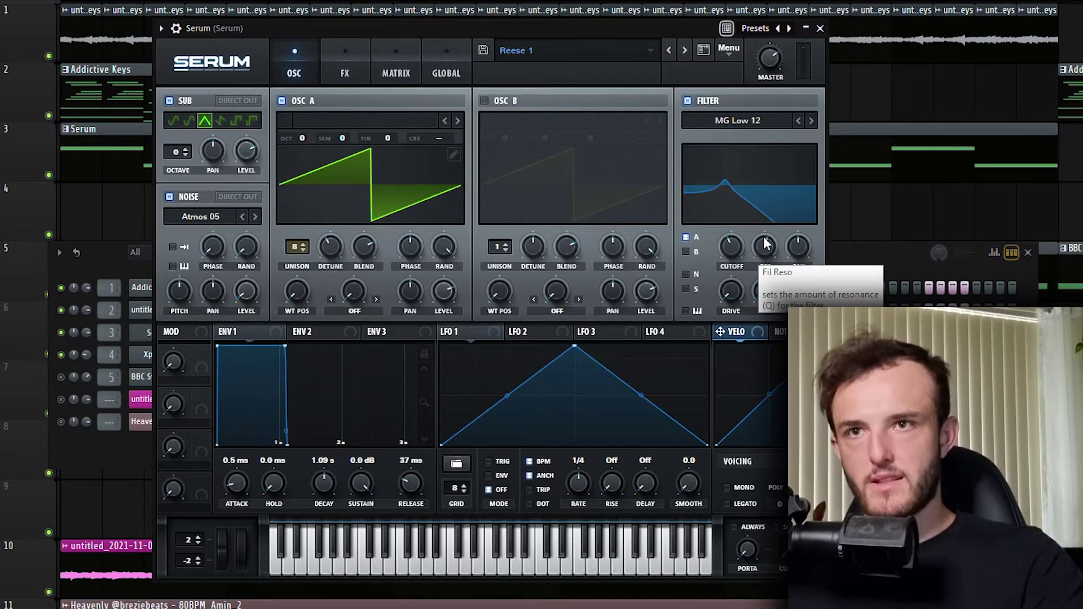
Point out the filter cutoff of Serum's Reese 1 patch and set its voicing to Mono
mouse_move(730, 239)
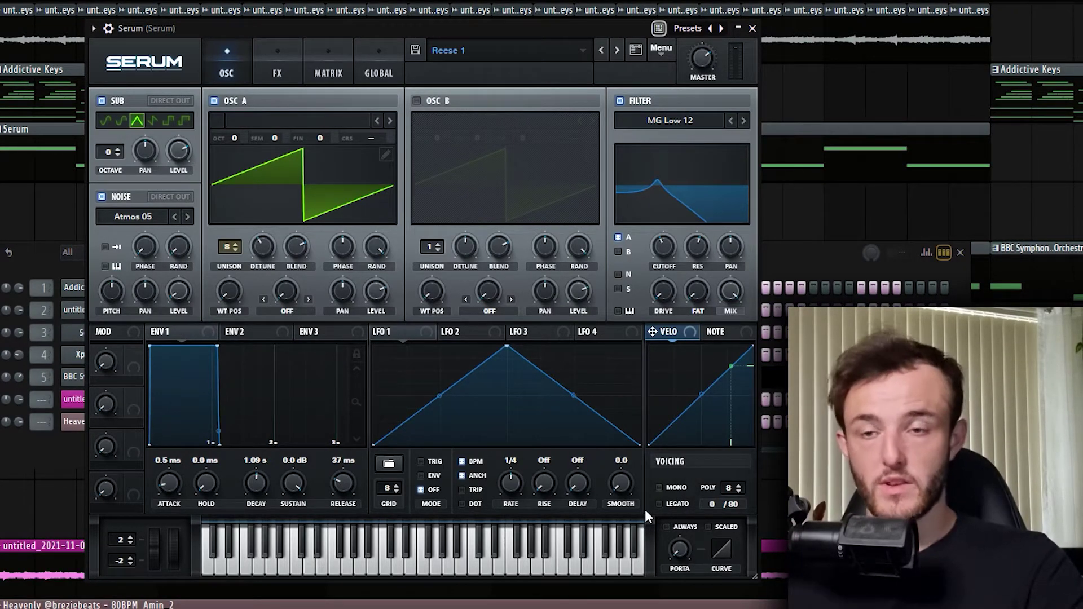
left_click(659, 489)
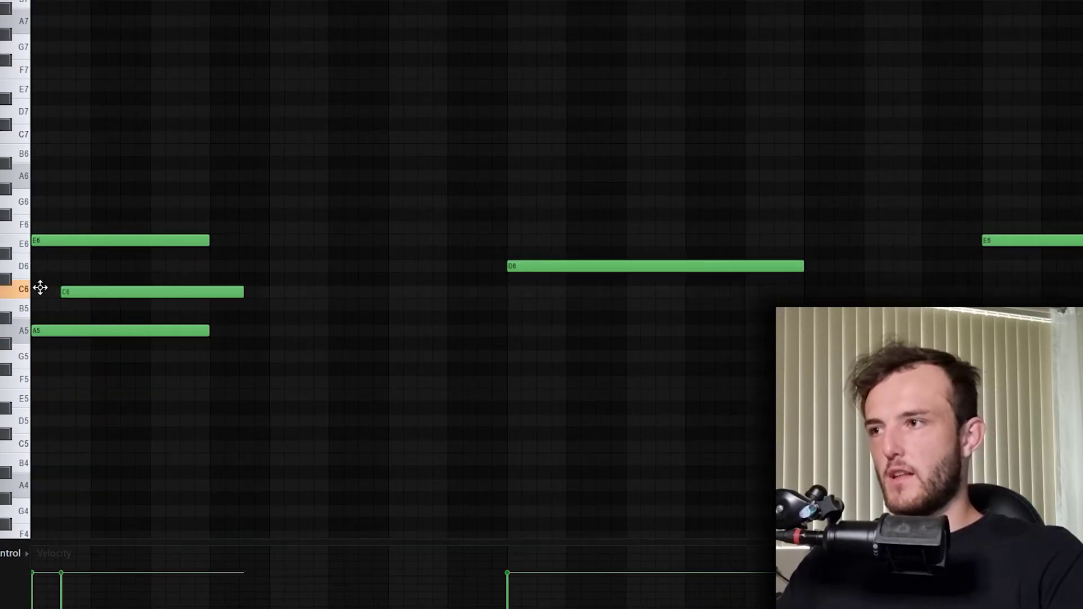
Move the C6 note to the start of the bar, in line with the A5 and E6 notes
left_click_drag(40, 288, 10, 288)
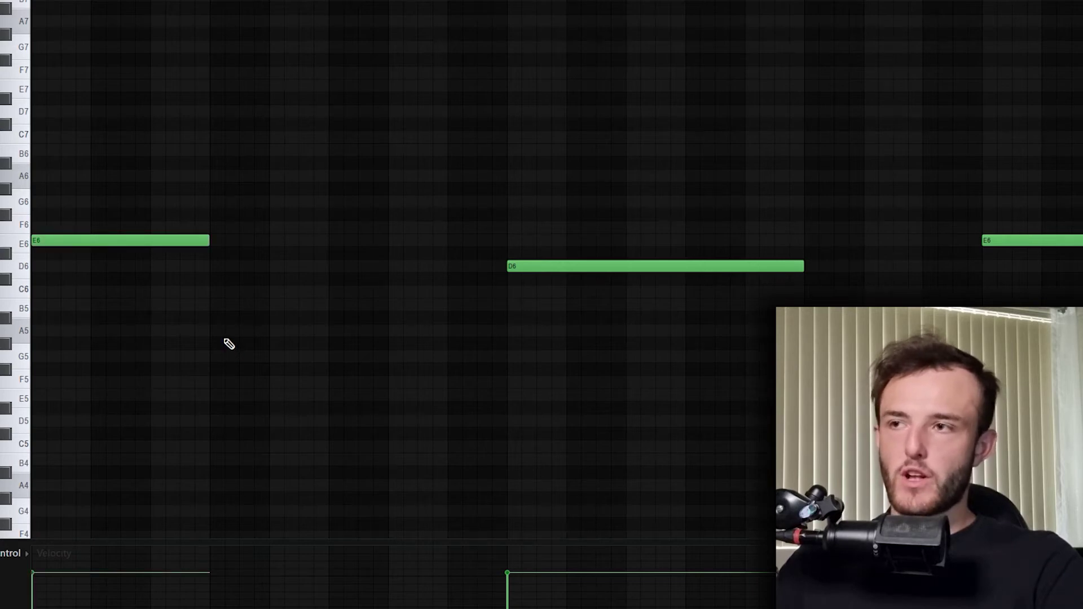
scroll(228, 347, "down", 2)
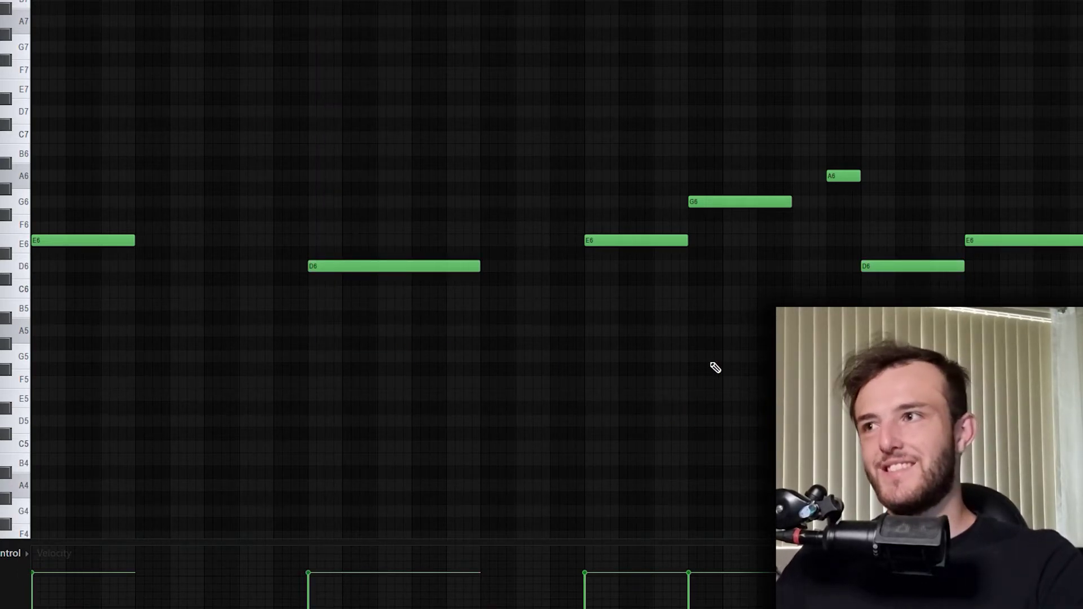
Highlight the melody section containing the E6, G6 and A6 notes, point out A6, and clear the selection
left_click_drag(649, 192, 814, 206)
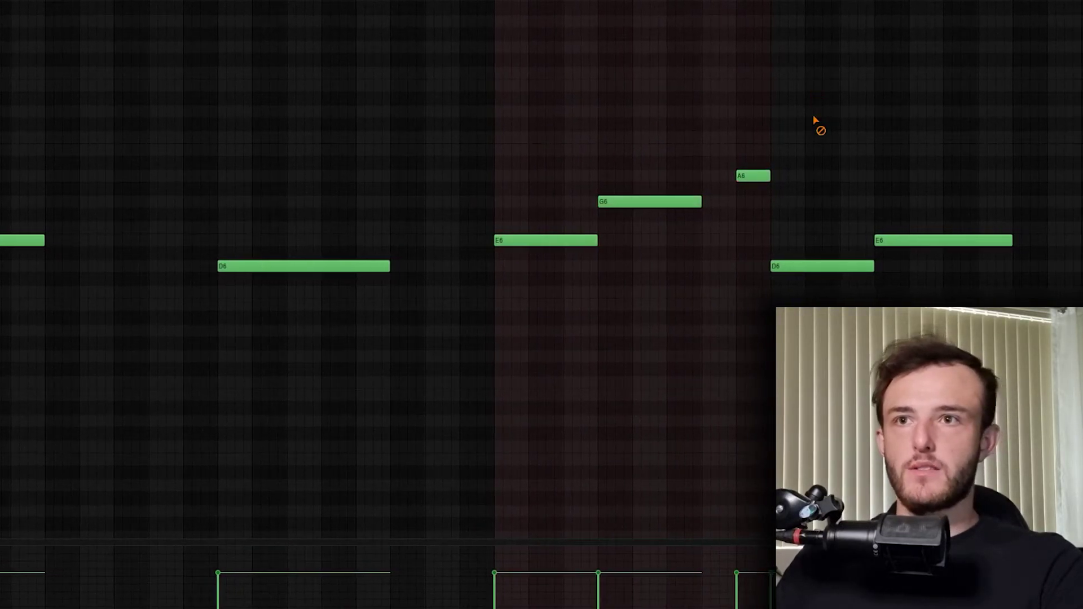
left_click(749, 175)
key("ctrl+d")
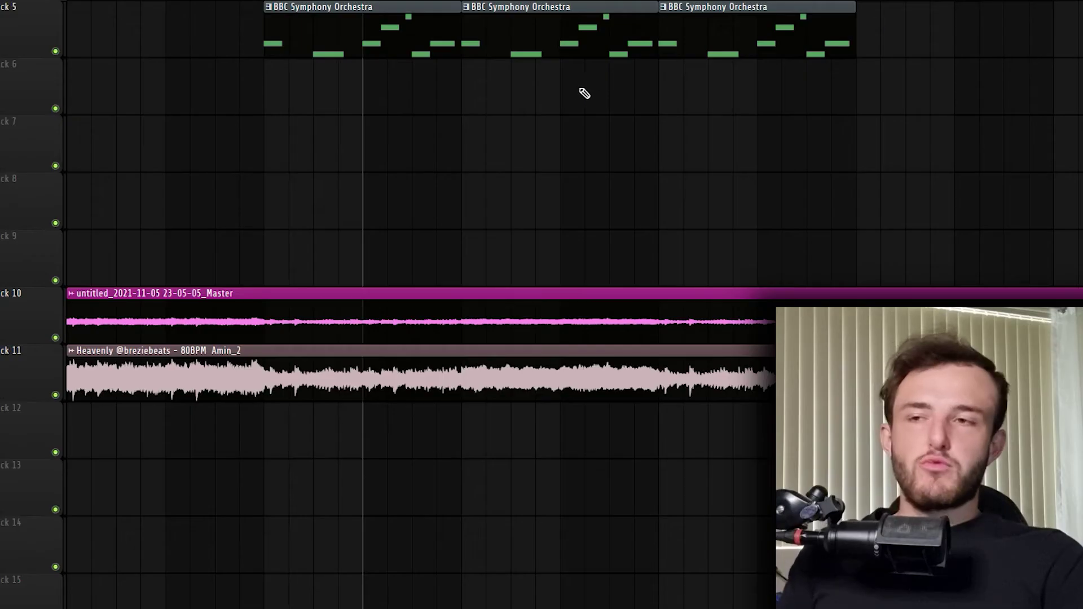
Look over the BBC Symphony Orchestra patterns on track 5 against the other tracks in the playlist
scroll(380, 232, "up", 4)
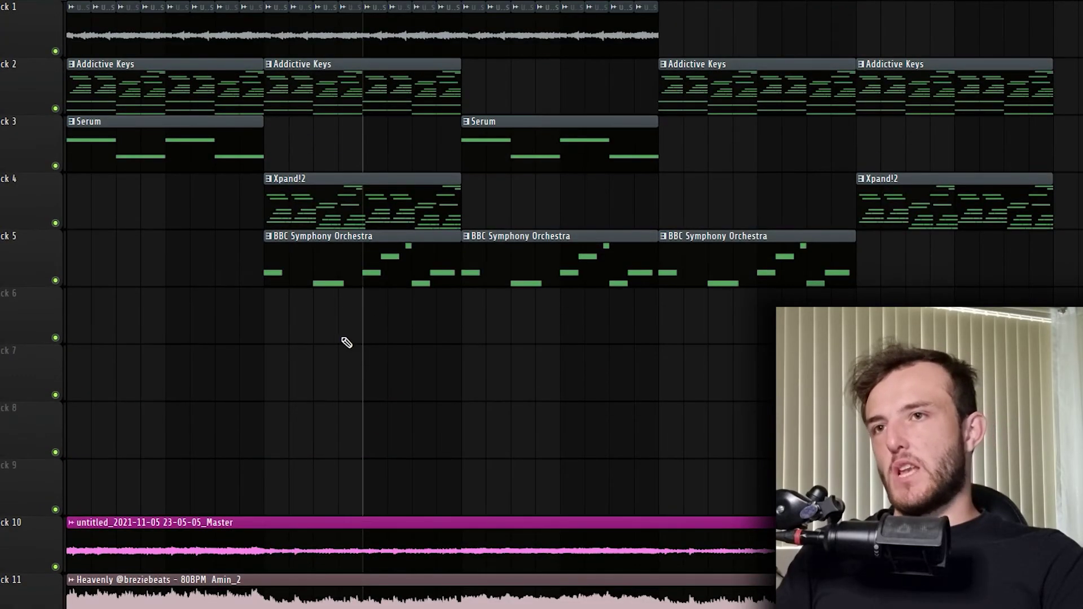
scroll(346, 339, "down", 3)
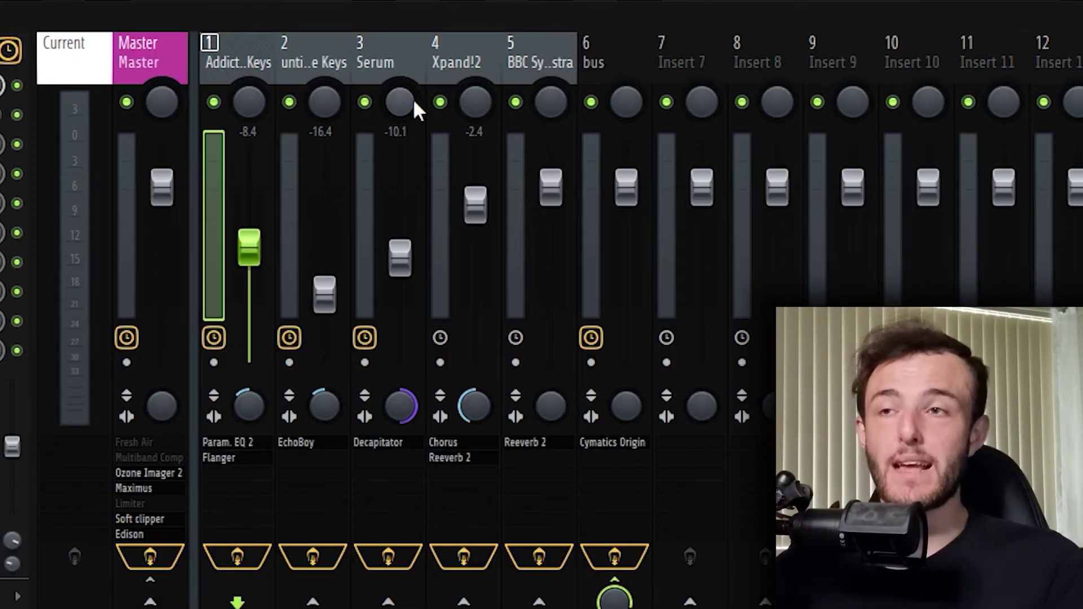
Check the BBC Symphony Orchestra and bus inserts in the mixer, and inspect the bus's Cymatics Origin resample frequency
left_click(555, 179)
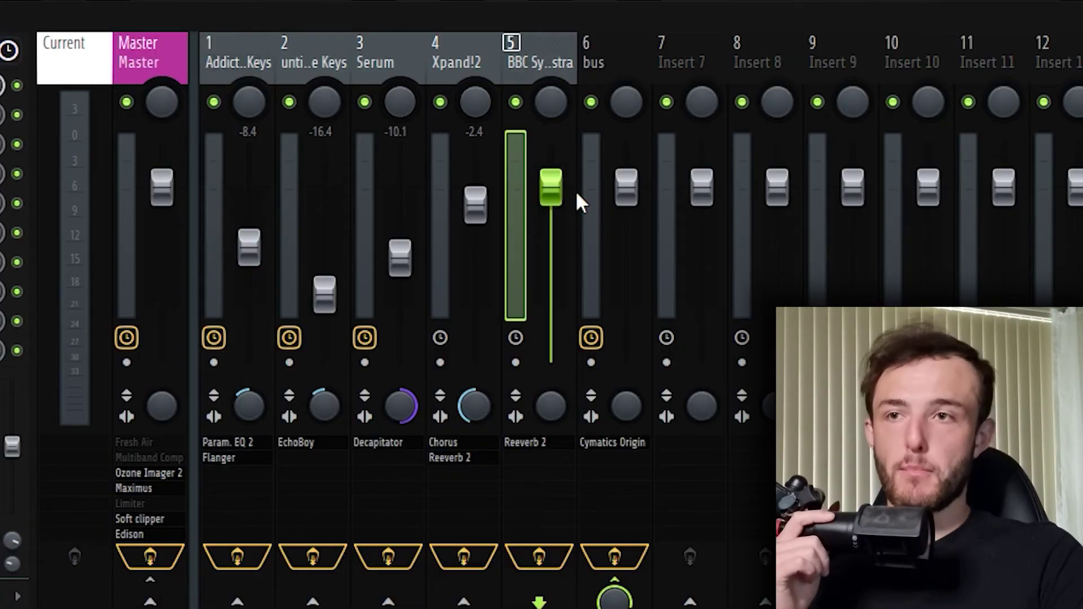
left_click(596, 196)
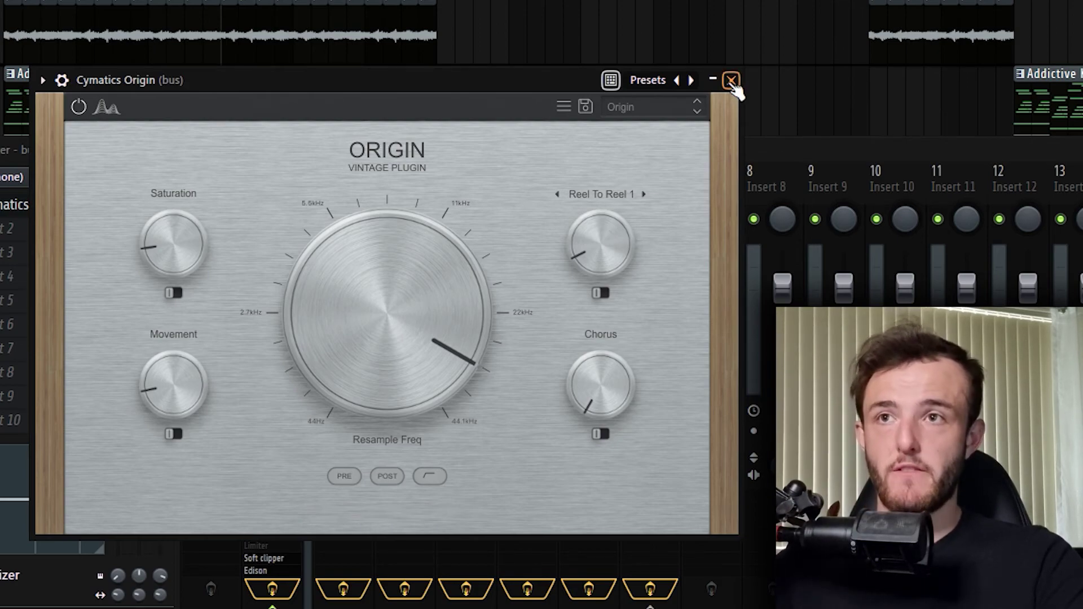
mouse_move(367, 315)
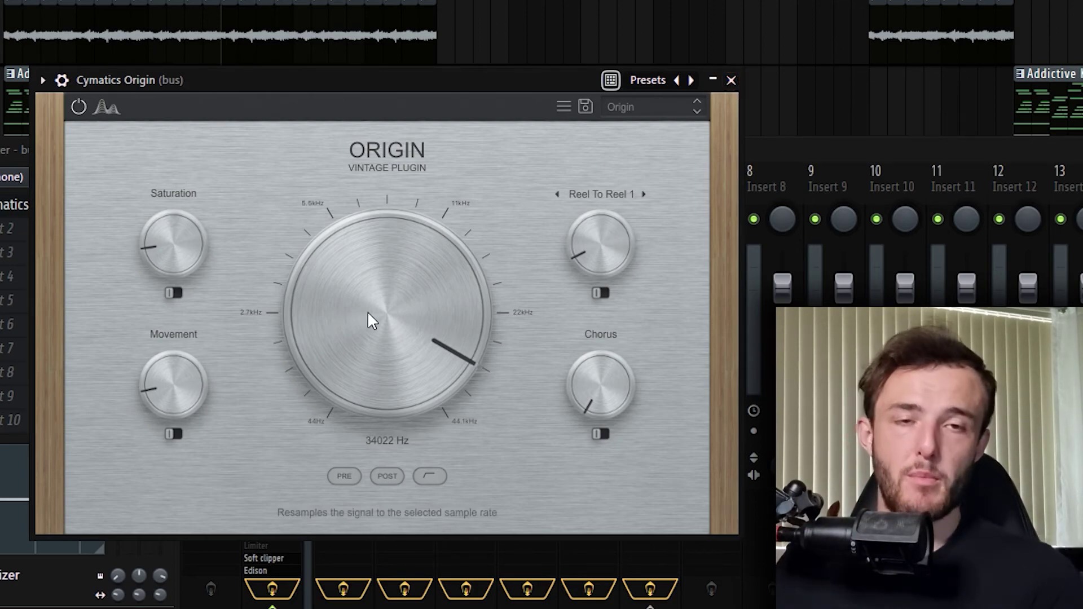